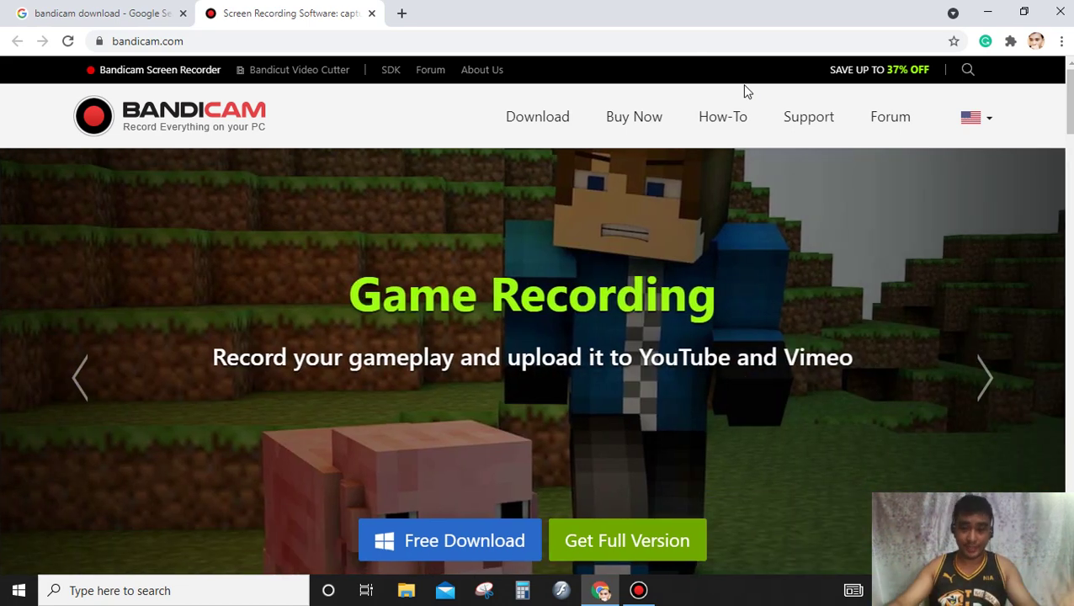
Scroll the bandicam.com homepage down to the 'Screen Recorder for any occasion!' section.
{"action": "scroll", "coordinate": [678, 360], "scroll_direction": "down", "scroll_amount": 3}
{"action": "scroll", "coordinate": [678, 361], "scroll_direction": "down", "scroll_amount": 3}
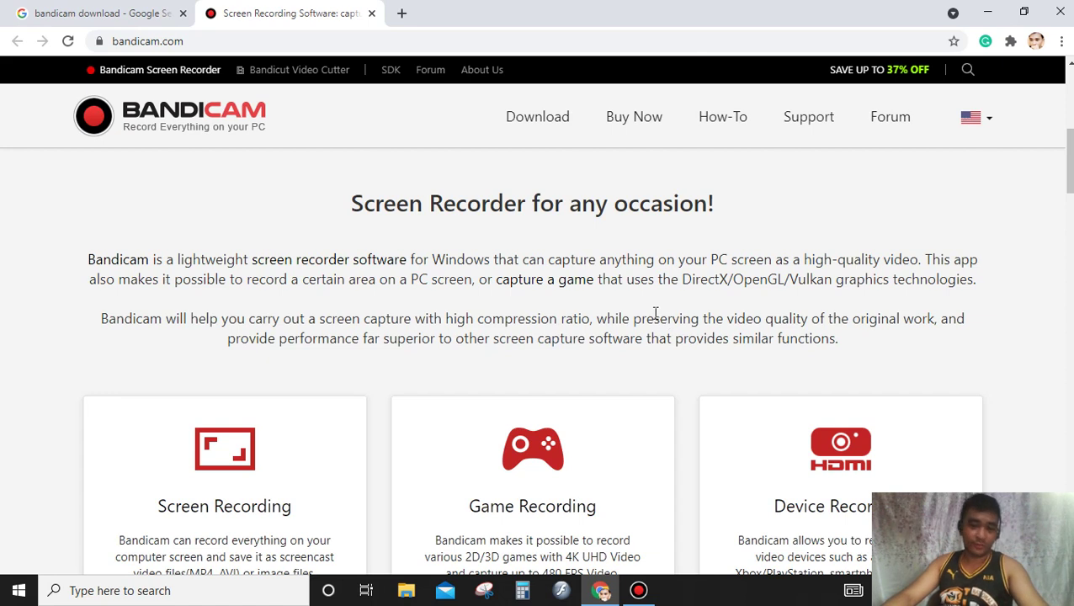
Scroll past the recording cards to the 'Video Overview of Bandicam' embed and start playing it.
{"action": "scroll", "coordinate": [656, 314], "scroll_direction": "down", "scroll_amount": 2}
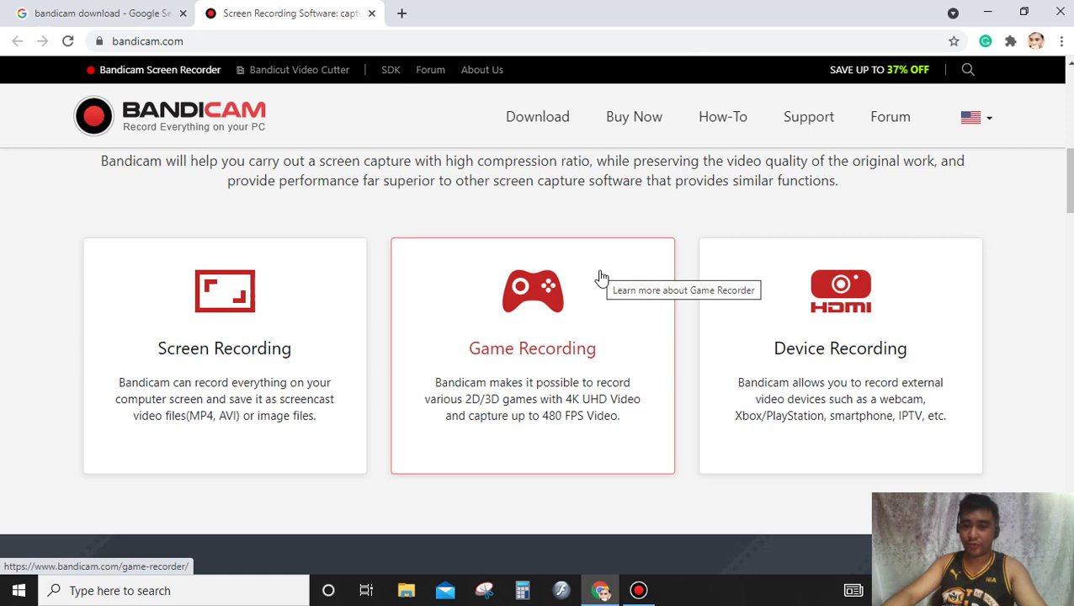
{"action": "scroll", "coordinate": [601, 277], "scroll_direction": "down", "scroll_amount": 1}
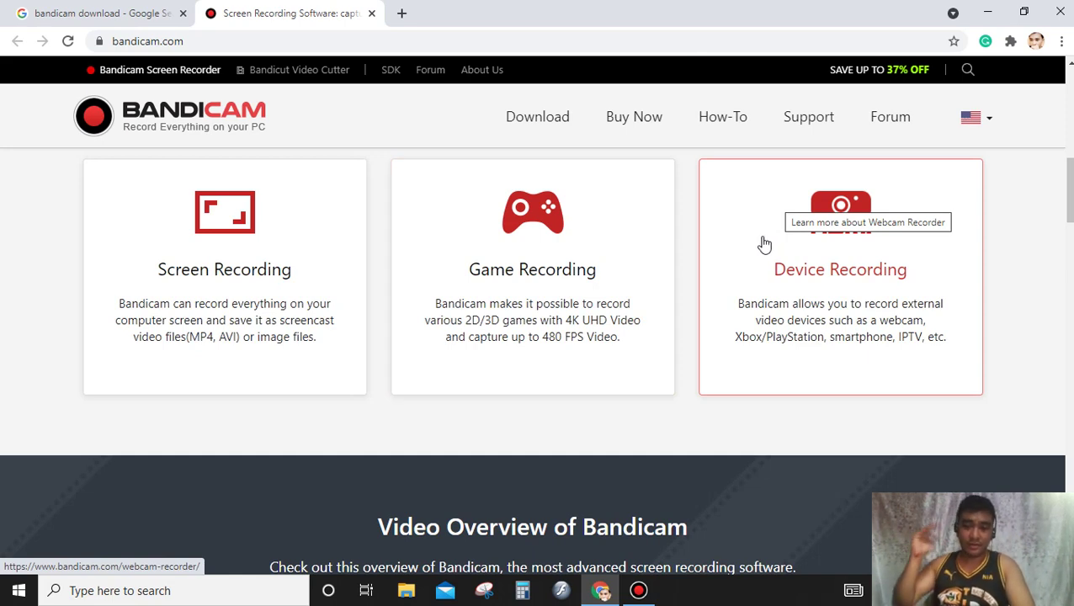
{"action": "scroll", "coordinate": [765, 244], "scroll_direction": "down", "scroll_amount": 4}
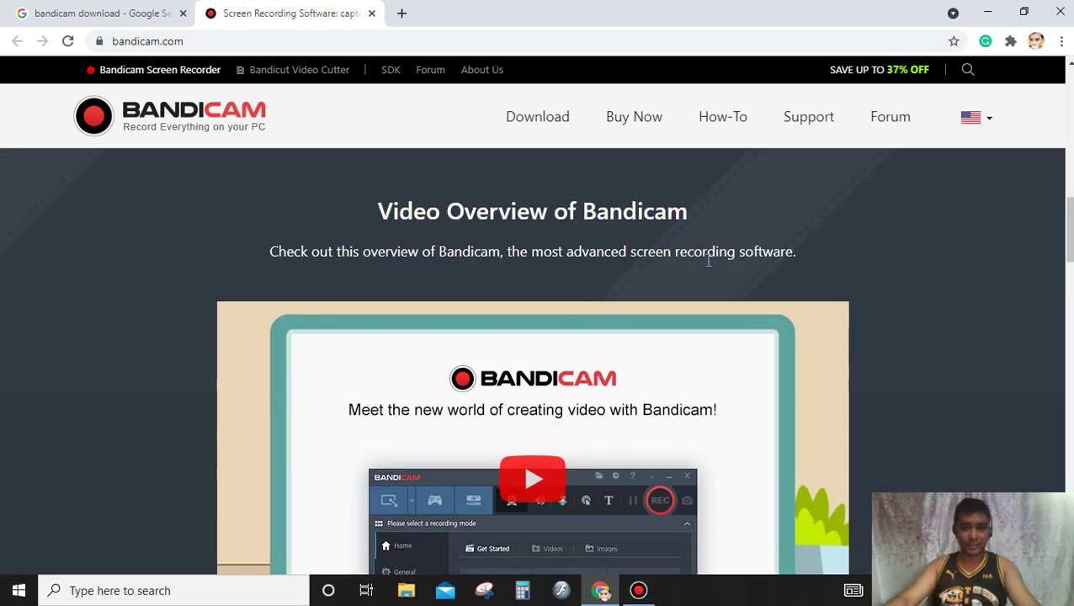
{"action": "scroll", "coordinate": [602, 277], "scroll_direction": "down", "scroll_amount": 1}
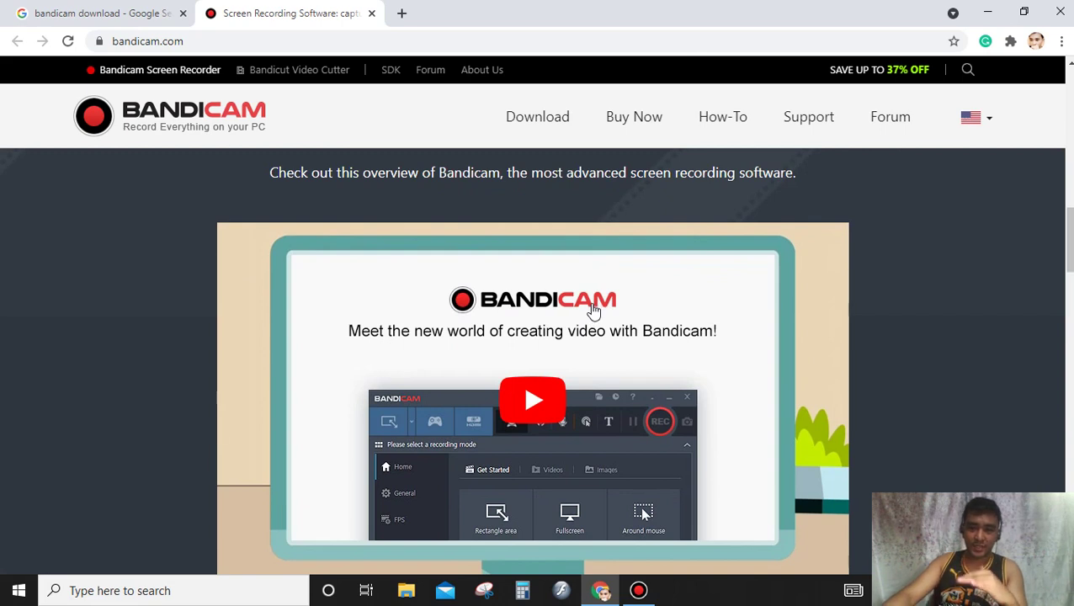
{"action": "scroll", "coordinate": [593, 312], "scroll_direction": "down", "scroll_amount": 2}
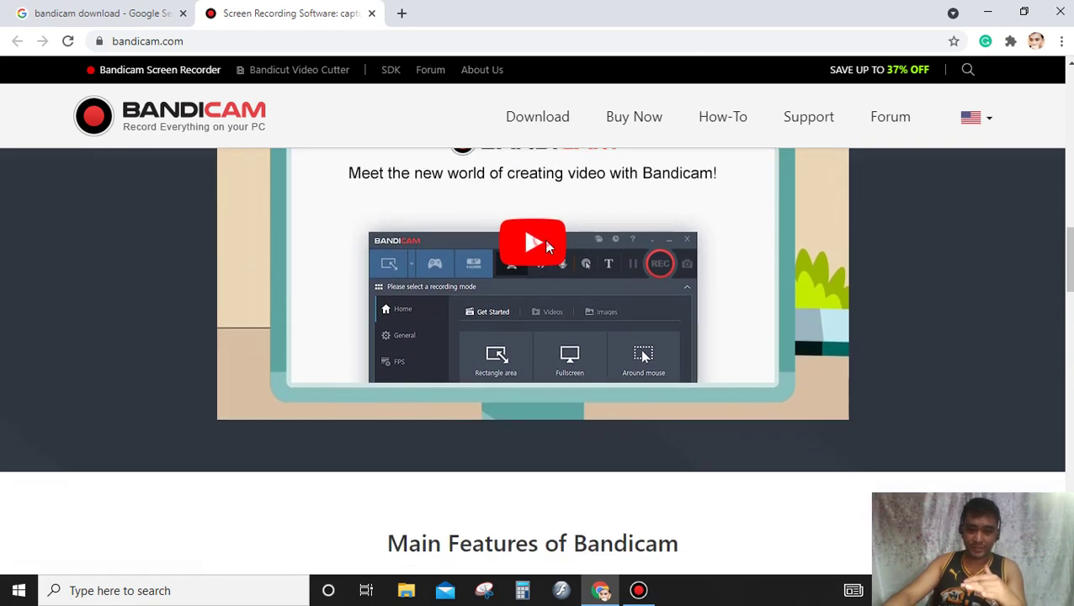
{"action": "left_click", "coordinate": [592, 308]}
Watch the overview video to its 'Try Bandicam right now!' ending, then scroll back up.
{"action": "scroll", "coordinate": [645, 292], "scroll_direction": "down", "scroll_amount": 1}
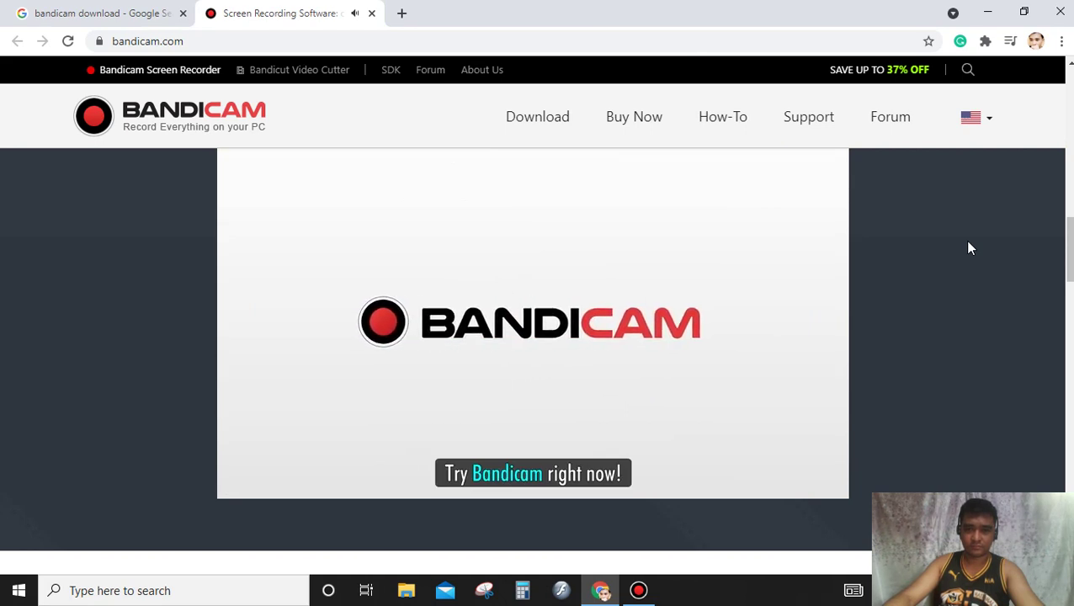
{"action": "scroll", "coordinate": [955, 274], "scroll_direction": "up", "scroll_amount": 5}
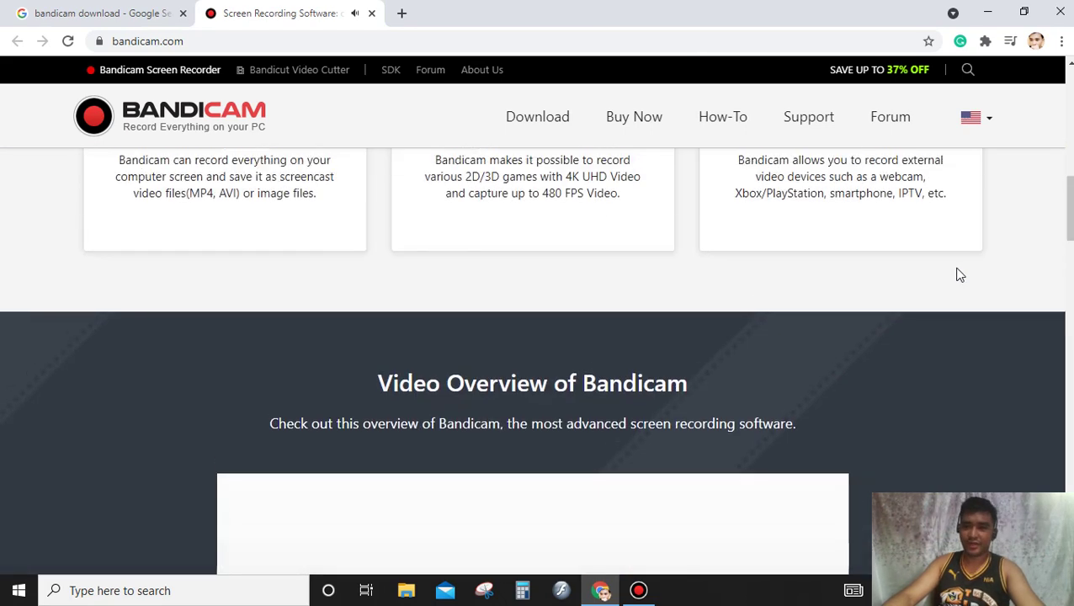
{"action": "scroll", "coordinate": [960, 274], "scroll_direction": "up", "scroll_amount": 6}
Open the Download page and scroll to the registered versus unregistered comparison table.
{"action": "left_click", "coordinate": [542, 115]}
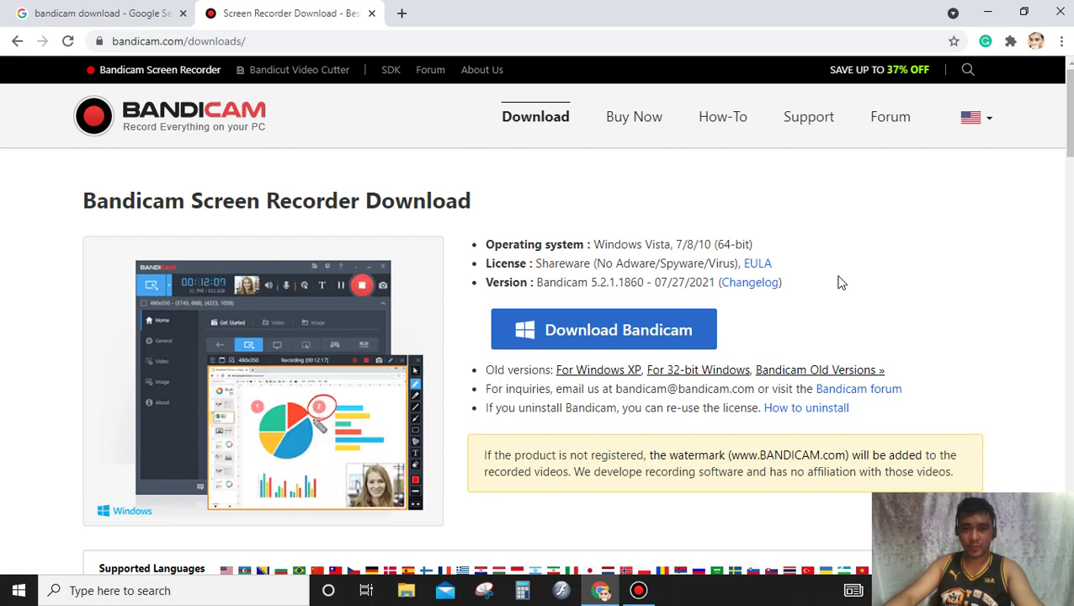
{"action": "scroll", "coordinate": [846, 282], "scroll_direction": "down", "scroll_amount": 1}
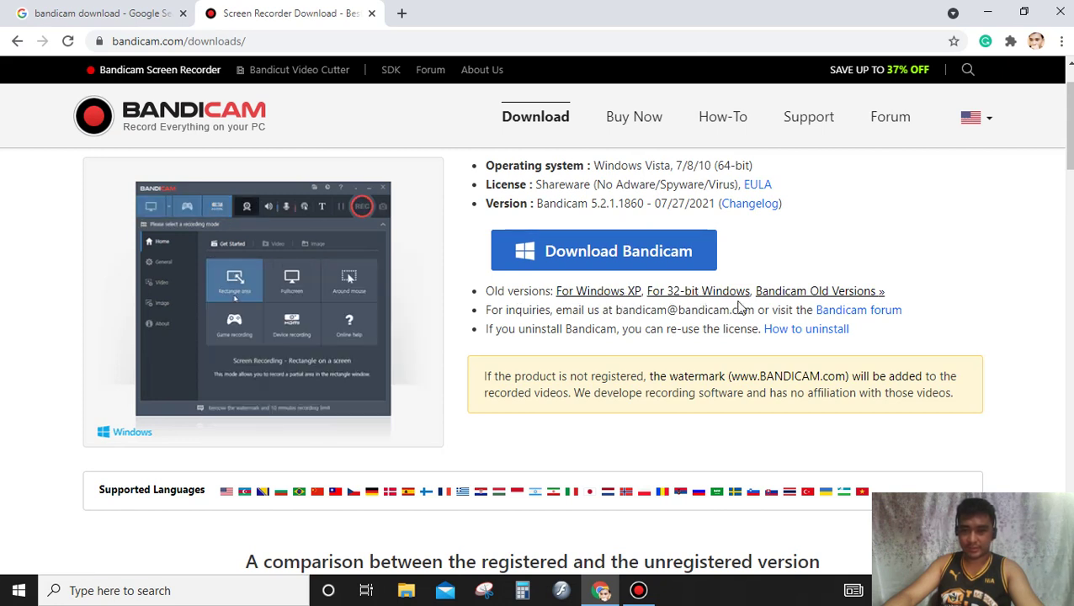
{"action": "scroll", "coordinate": [702, 309], "scroll_direction": "down", "scroll_amount": 5}
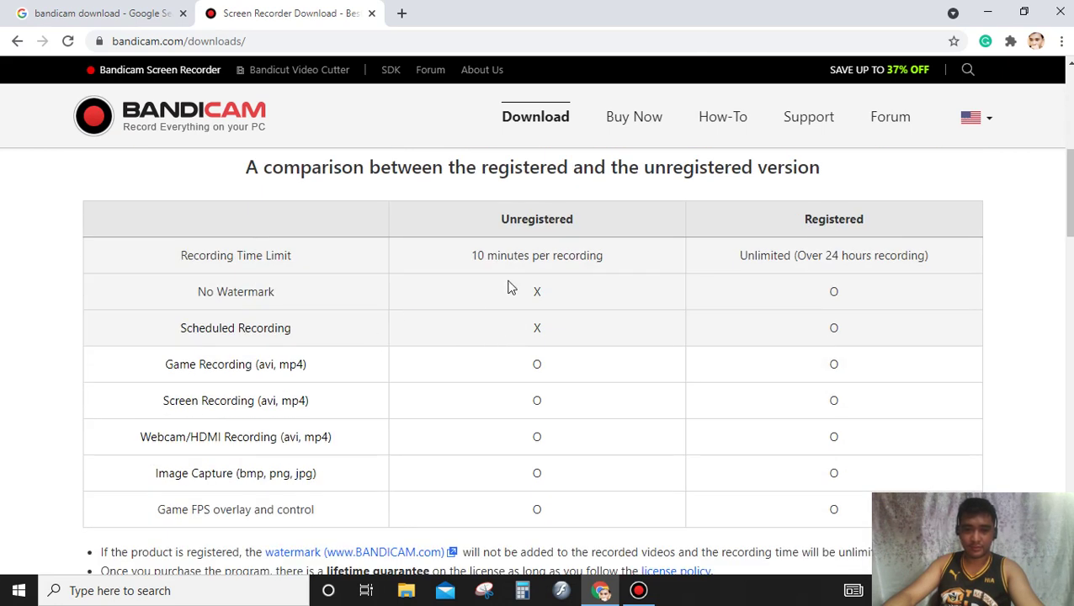
{"action": "scroll", "coordinate": [699, 139], "scroll_direction": "up", "scroll_amount": 3}
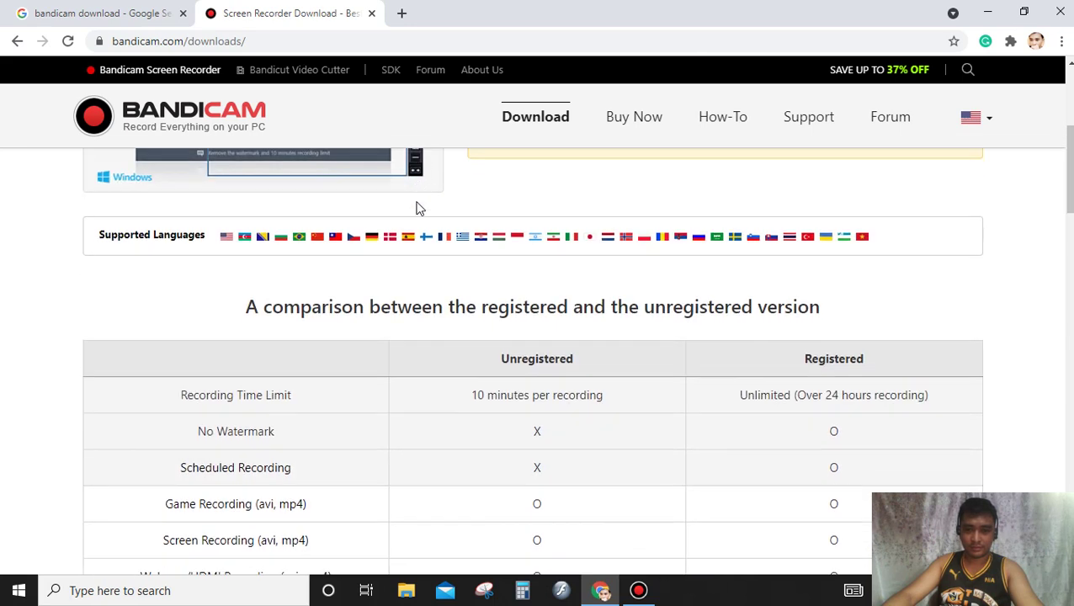
{"action": "scroll", "coordinate": [505, 209], "scroll_direction": "down", "scroll_amount": 2}
{"action": "scroll", "coordinate": [444, 271], "scroll_direction": "up", "scroll_amount": 1}
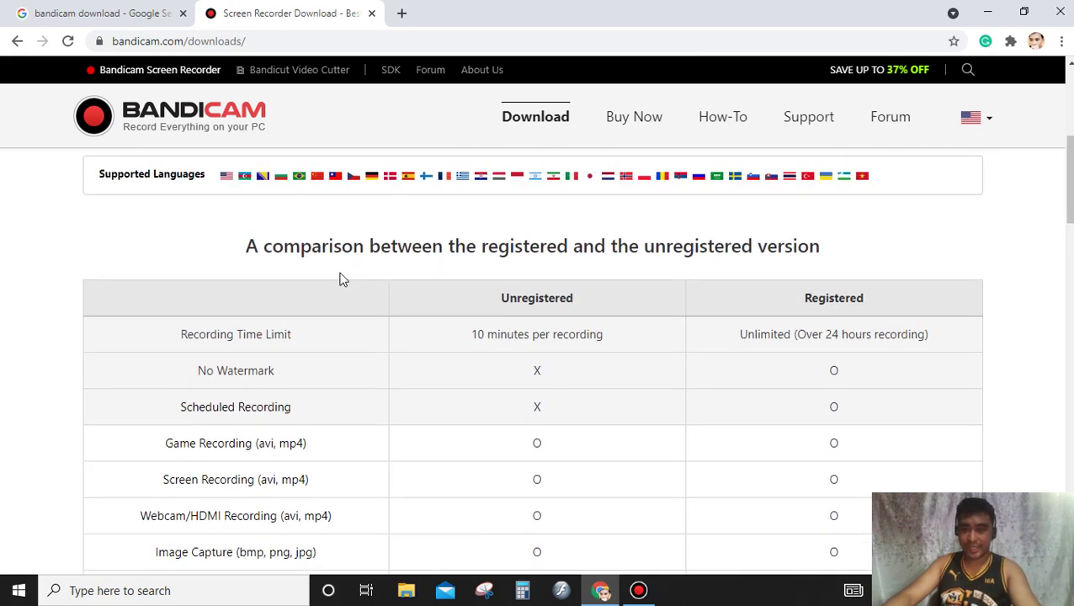
{"action": "scroll", "coordinate": [341, 279], "scroll_direction": "down", "scroll_amount": 2}
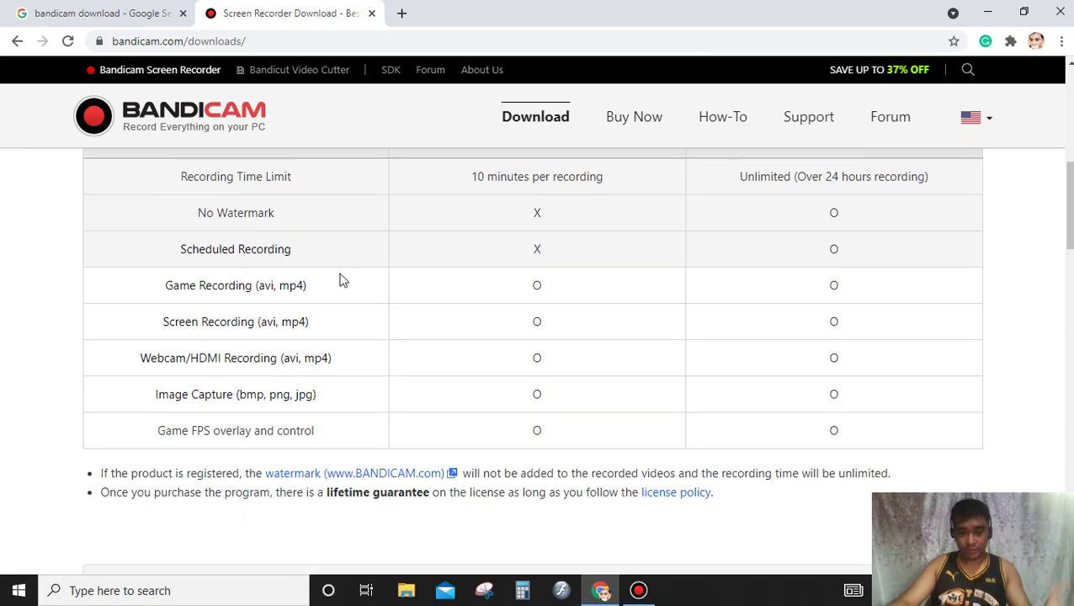
{"action": "scroll", "coordinate": [341, 278], "scroll_direction": "up", "scroll_amount": 1}
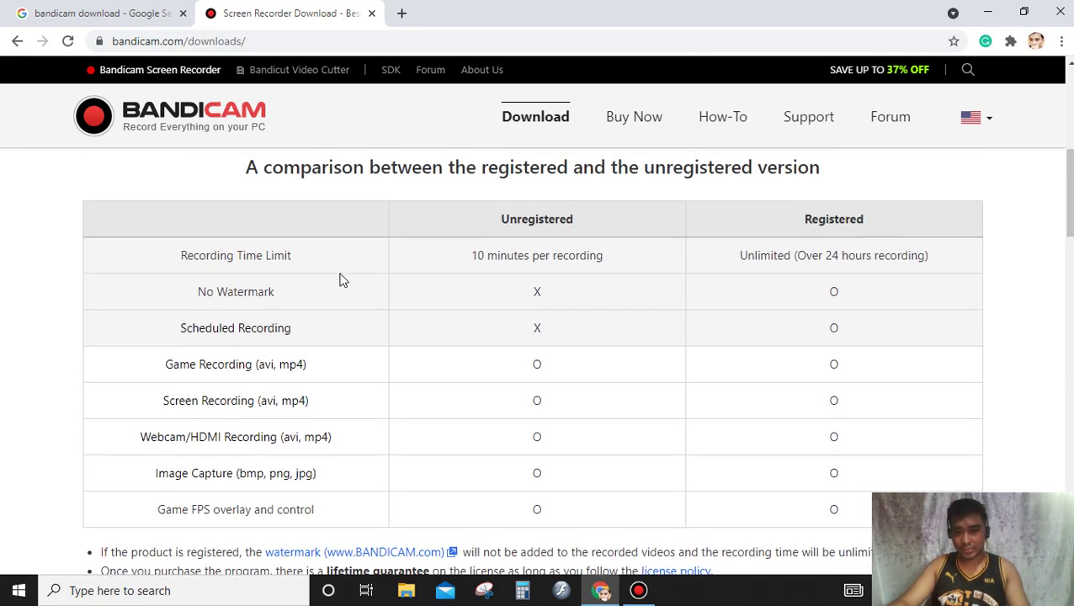
{"action": "left_click_drag", "start_coordinate": [784, 255], "coordinate": [900, 255]}
{"action": "scroll", "coordinate": [914, 253], "scroll_direction": "down", "scroll_amount": 1}
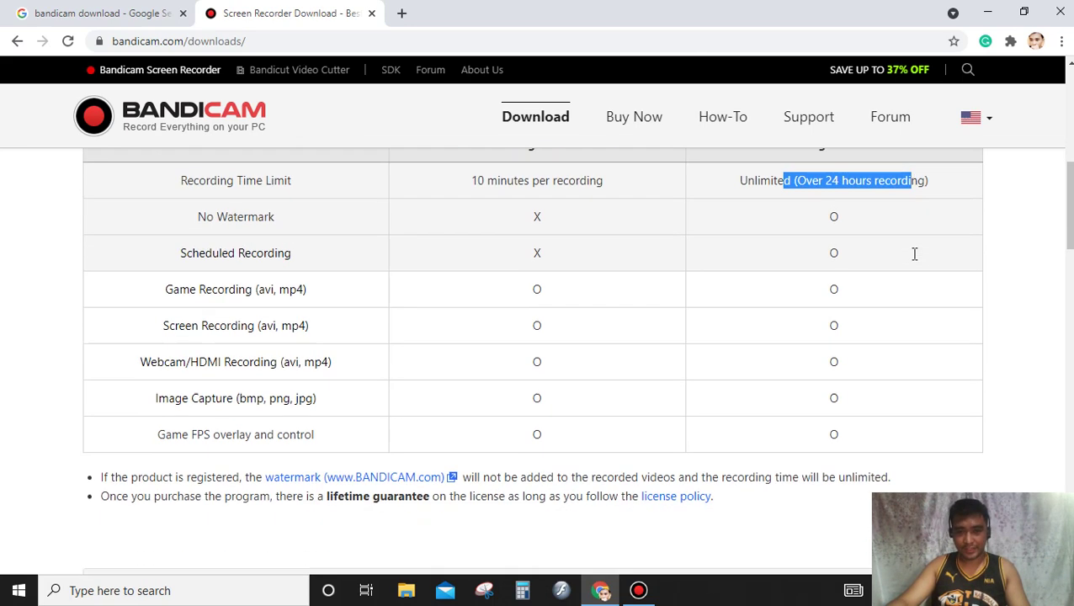
{"action": "scroll", "coordinate": [798, 278], "scroll_direction": "up", "scroll_amount": 1}
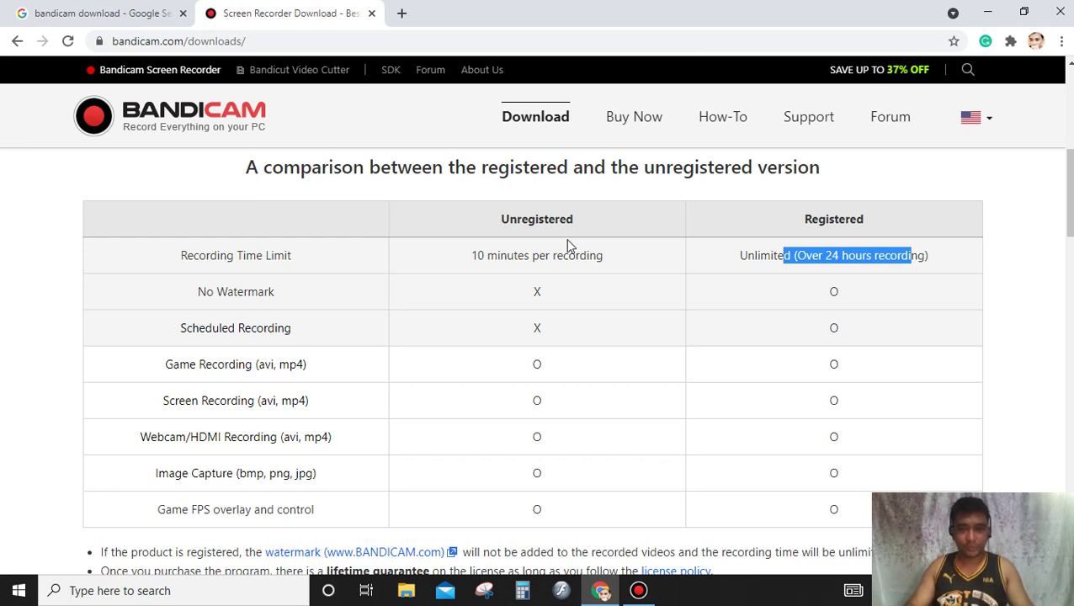
{"action": "left_click", "coordinate": [815, 252]}
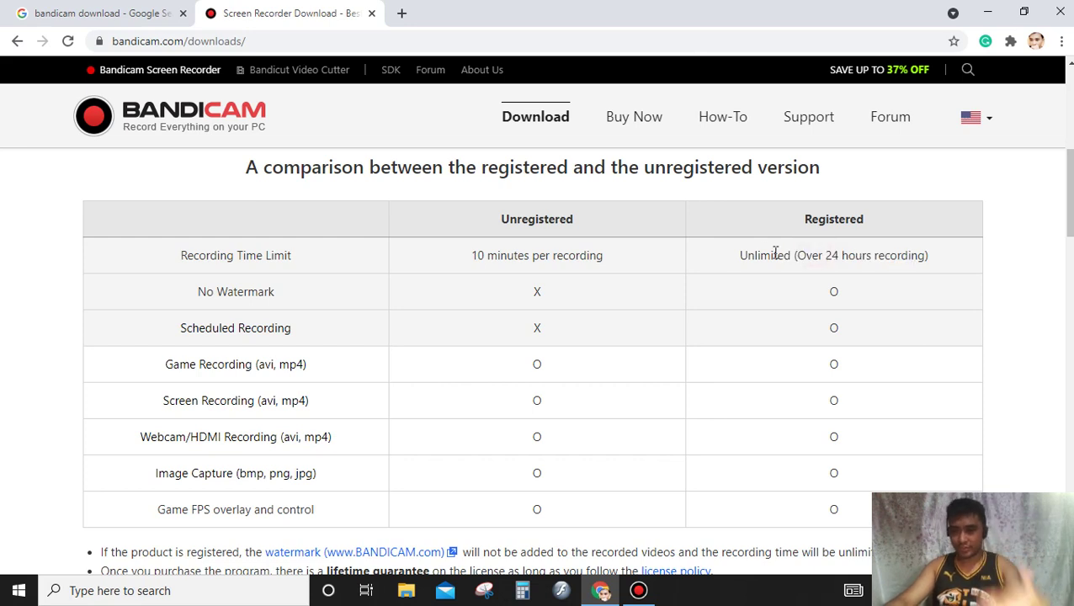
{"action": "scroll", "coordinate": [770, 269], "scroll_direction": "down", "scroll_amount": 1}
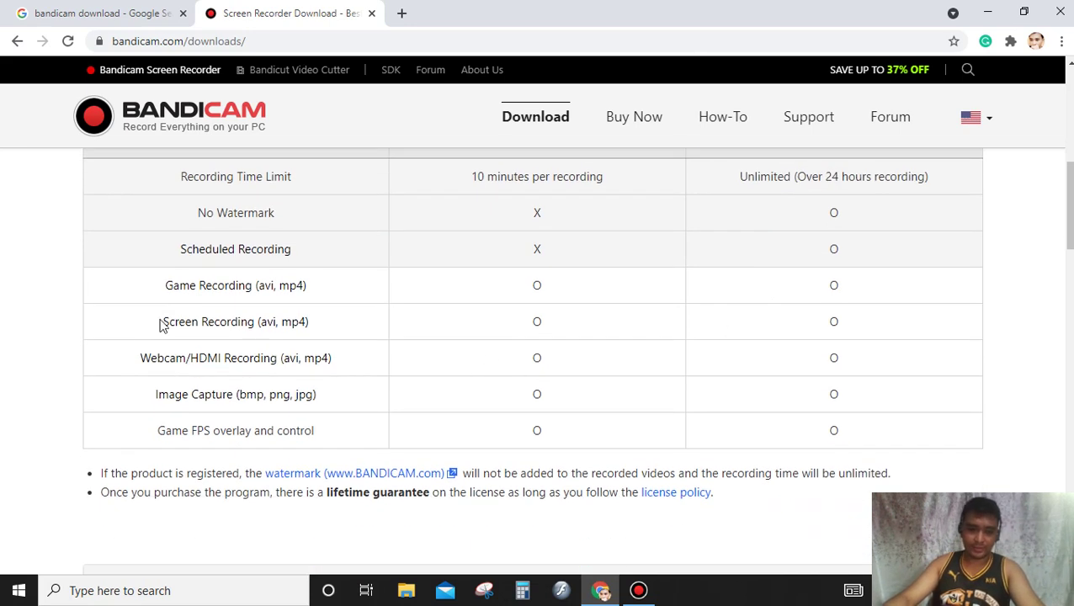
{"action": "scroll", "coordinate": [177, 318], "scroll_direction": "up", "scroll_amount": 1}
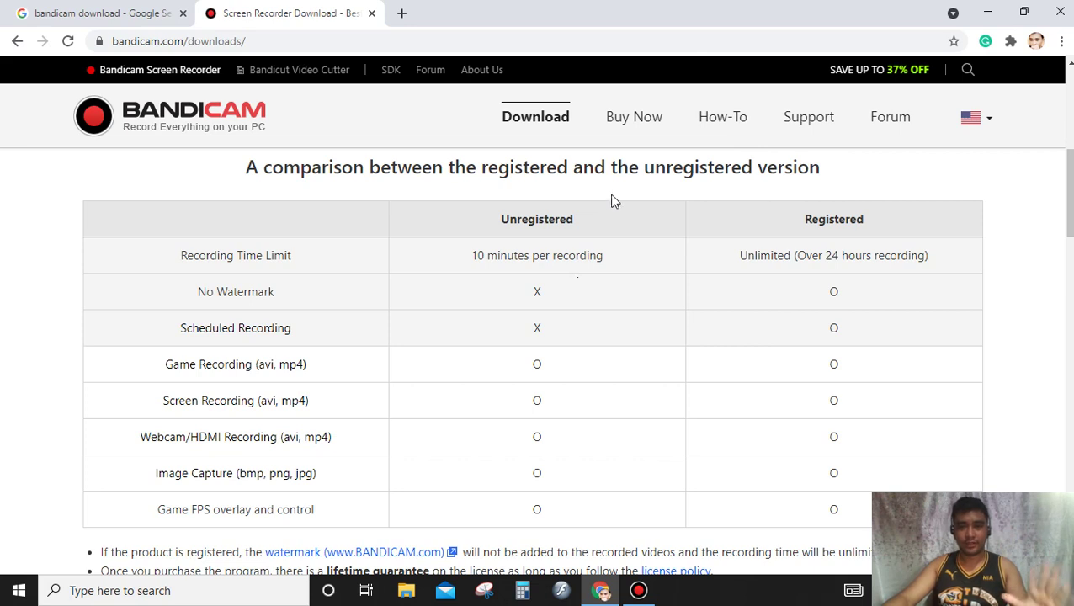
Browse the 'SAVE UP TO 37% OFF' Bandicam + Bandicut package page, then minimize Chrome.
{"action": "left_click", "coordinate": [895, 72]}
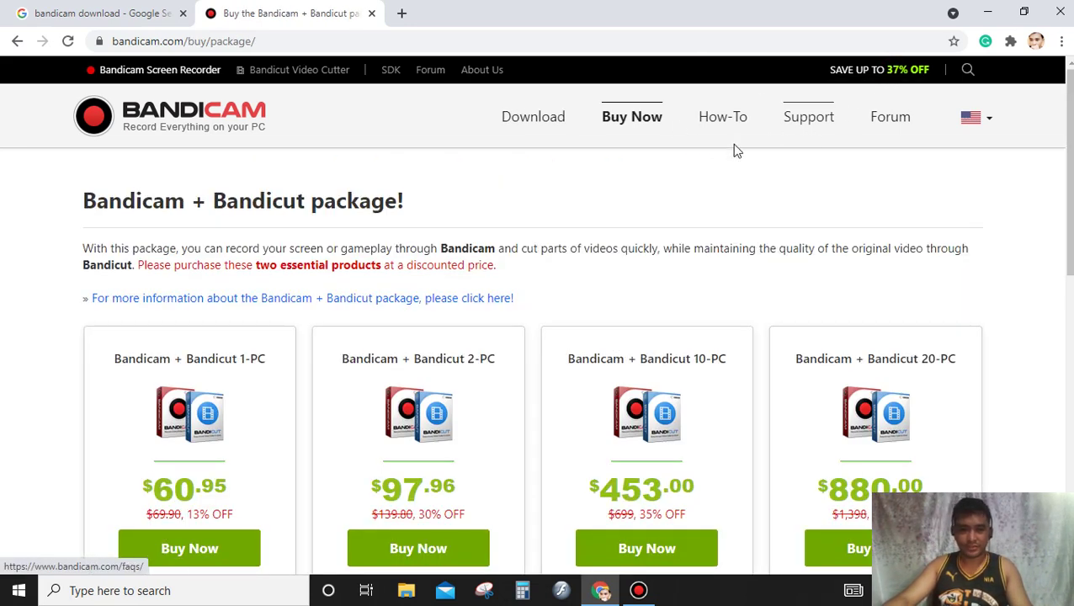
{"action": "scroll", "coordinate": [695, 172], "scroll_direction": "down", "scroll_amount": 2}
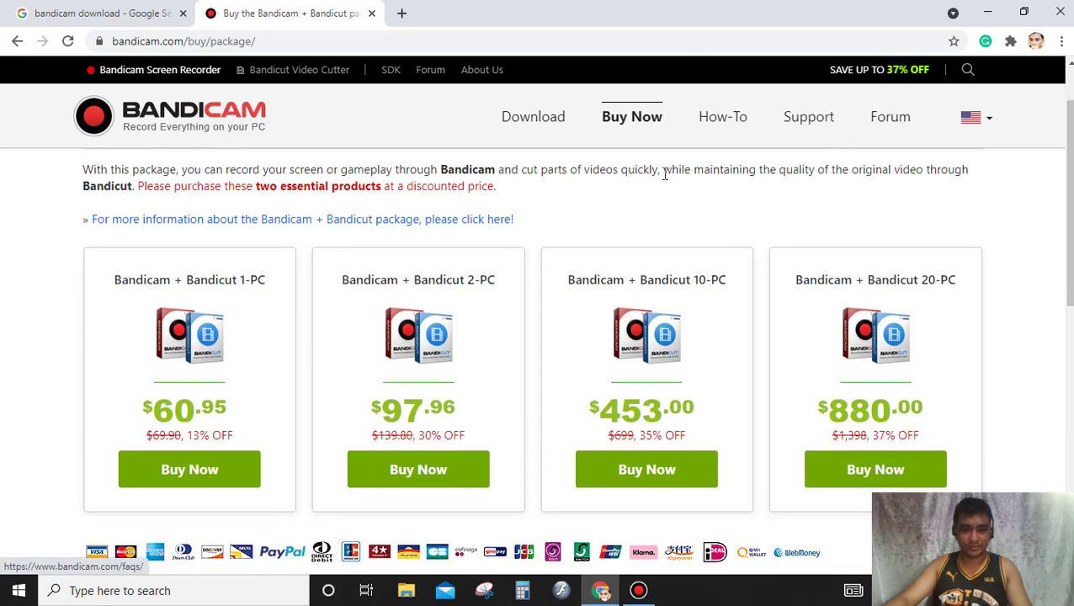
{"action": "scroll", "coordinate": [231, 273], "scroll_direction": "up", "scroll_amount": 2}
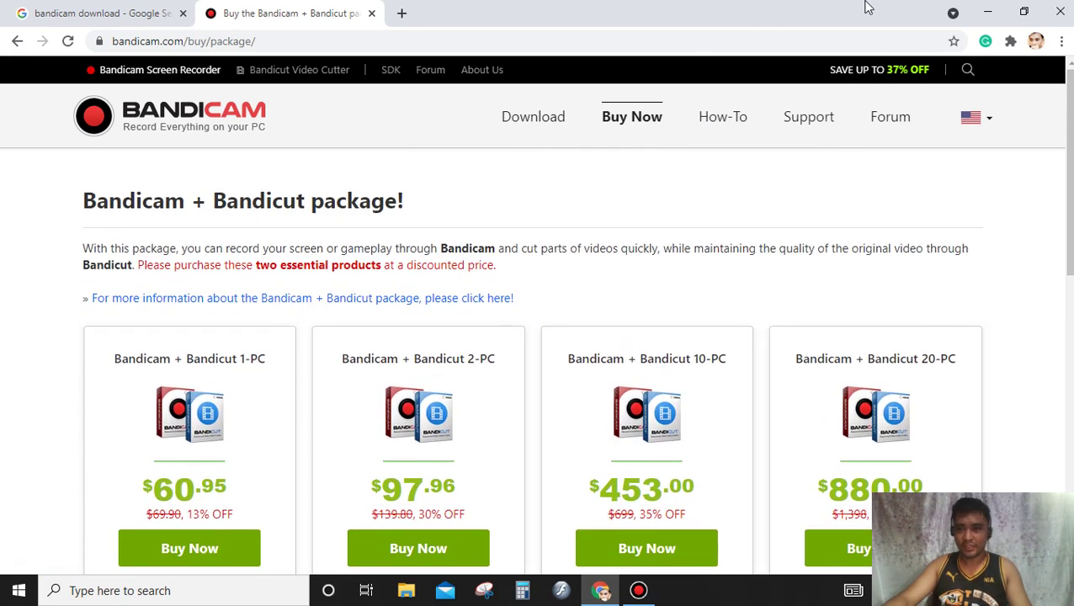
{"action": "left_click", "coordinate": [988, 12]}
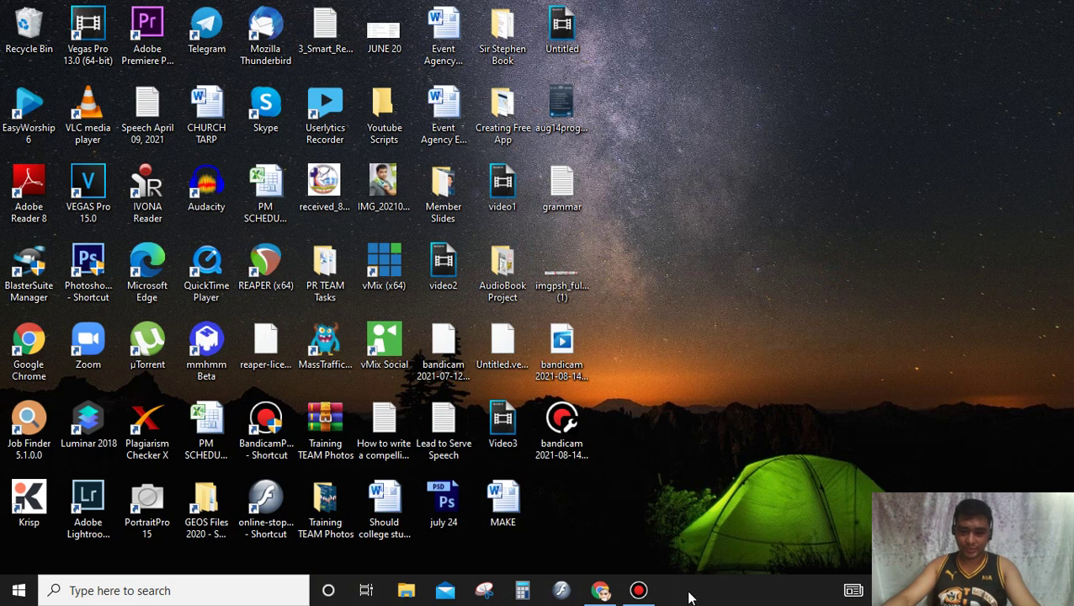
Bring up the Bandicam window, move it to the right, and open its Sound recording settings.
{"action": "left_click", "coordinate": [639, 590]}
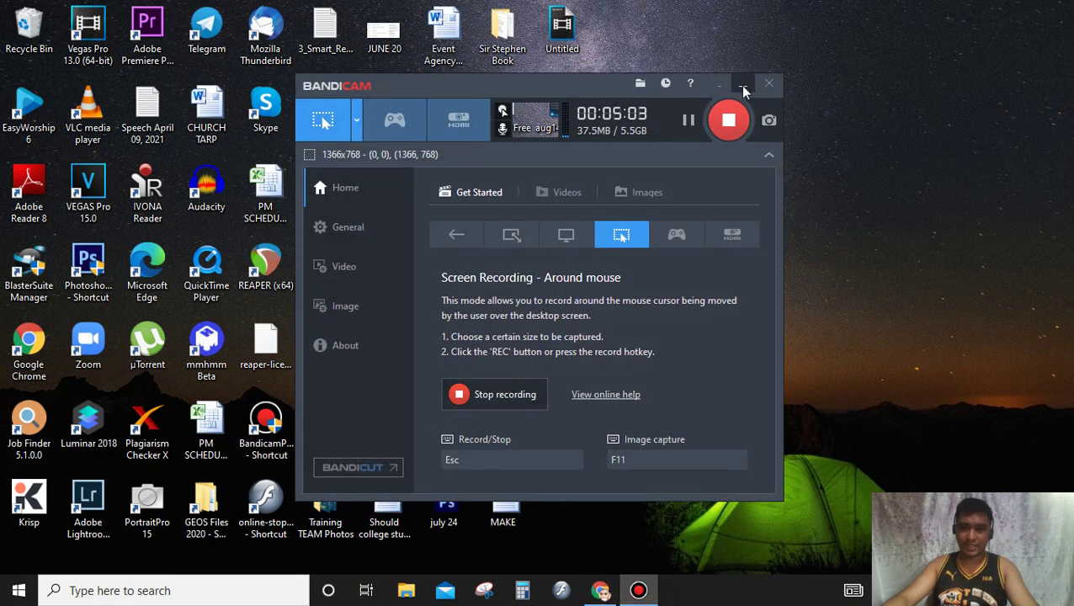
{"action": "left_click", "coordinate": [745, 88]}
{"action": "left_click", "coordinate": [638, 591]}
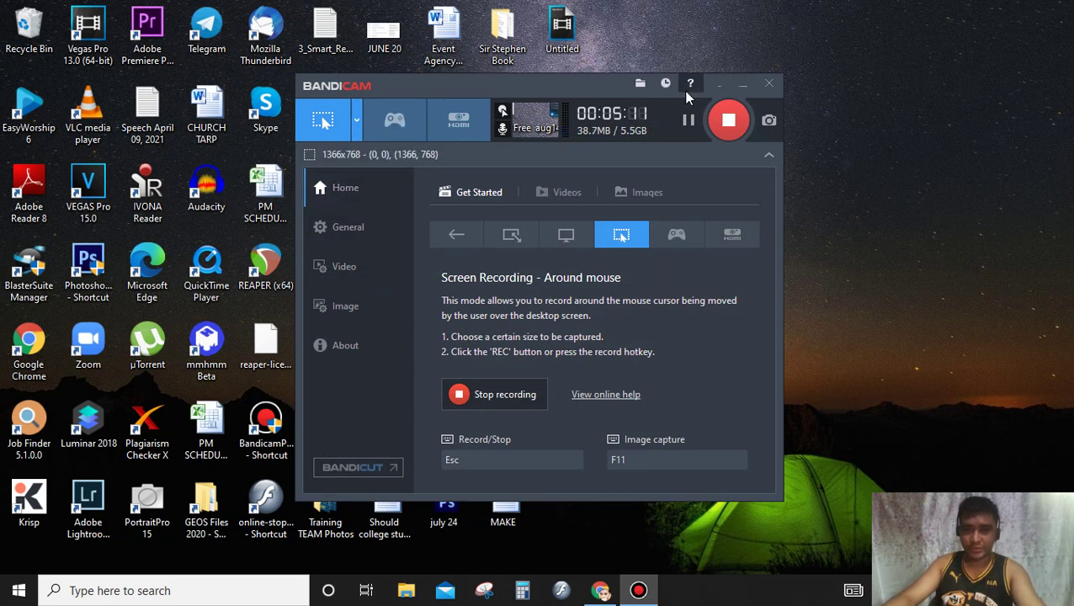
{"action": "left_click_drag", "start_coordinate": [560, 92], "coordinate": [656, 99]}
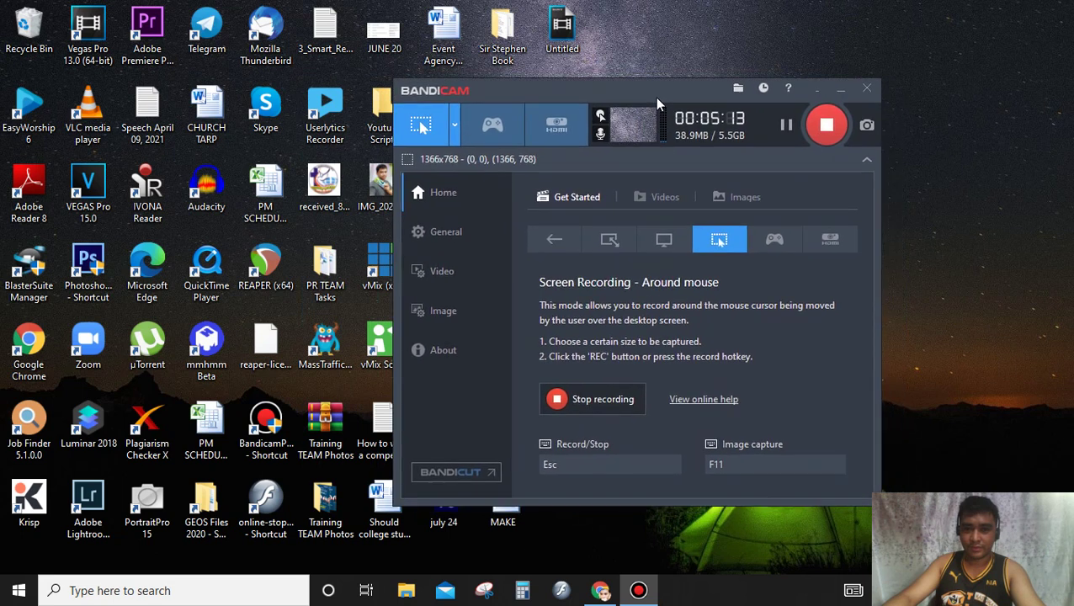
{"action": "left_click", "coordinate": [599, 133]}
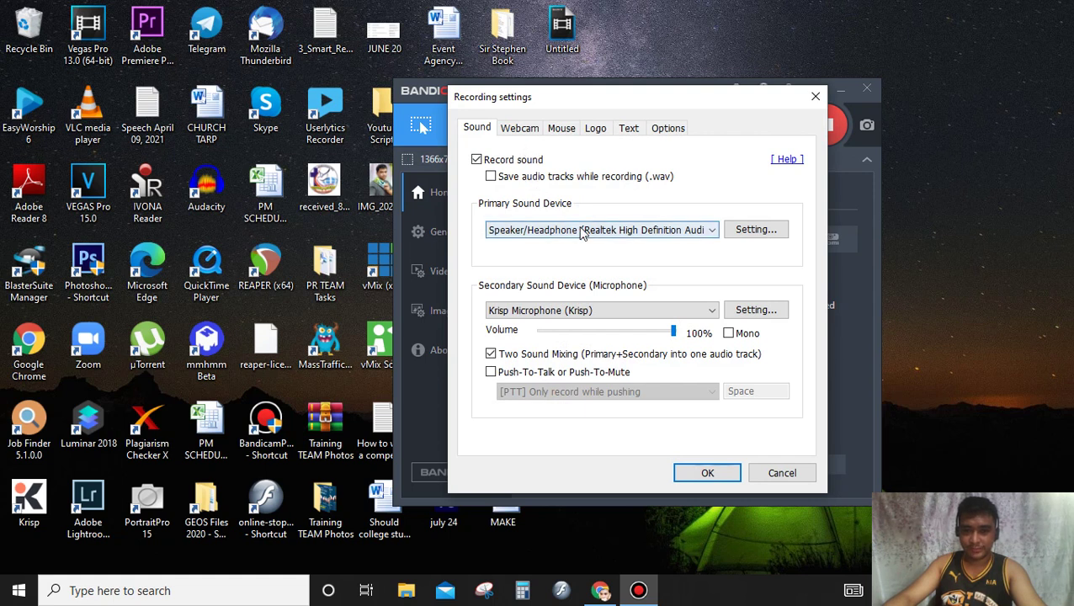
{"action": "left_click", "coordinate": [566, 312]}
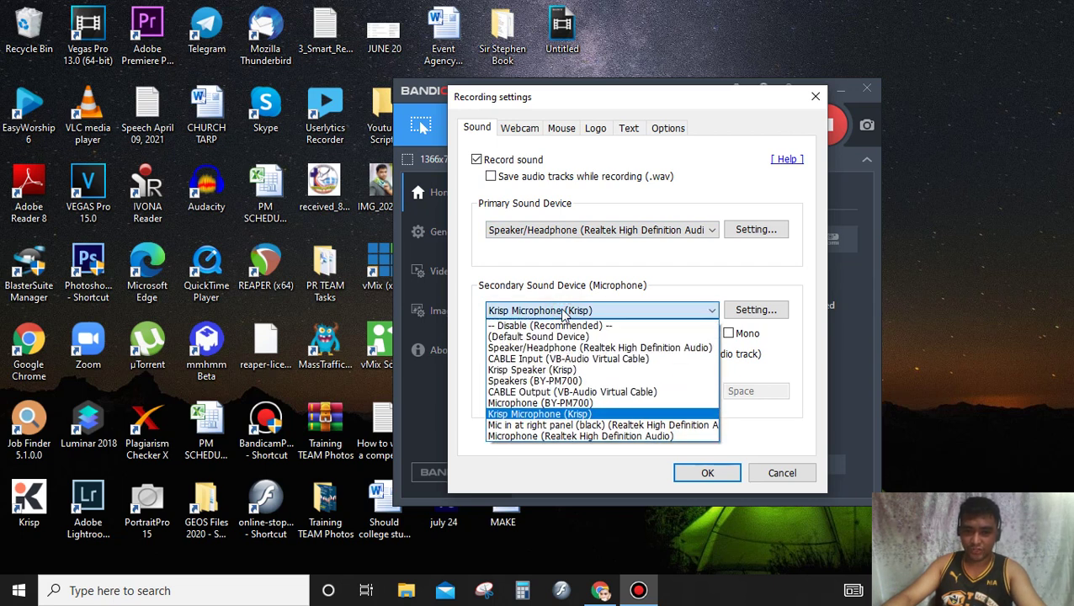
{"action": "left_click", "coordinate": [566, 312]}
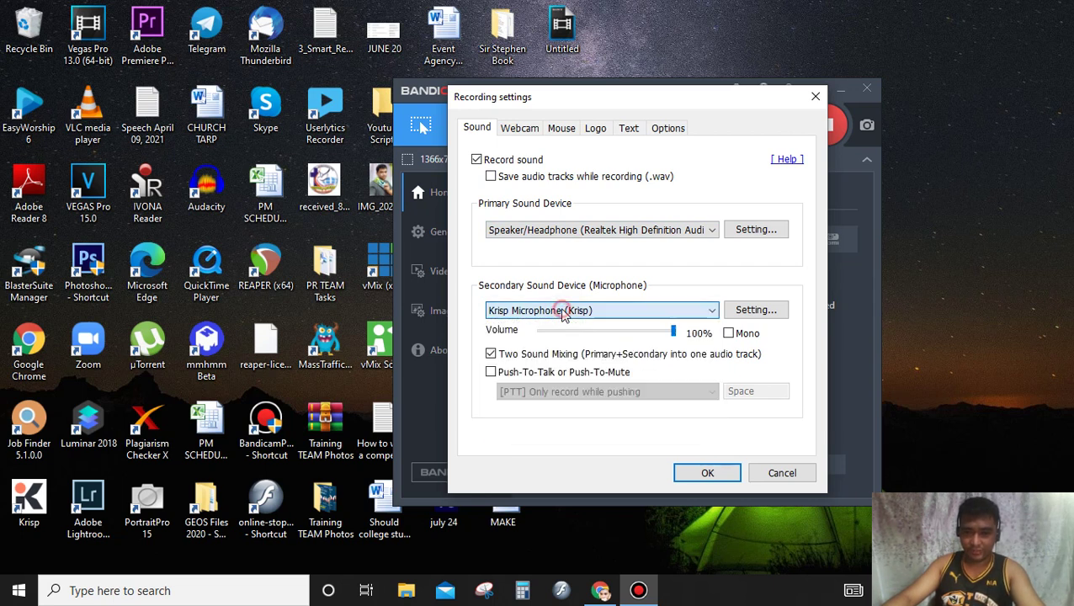
{"action": "left_click", "coordinate": [583, 229]}
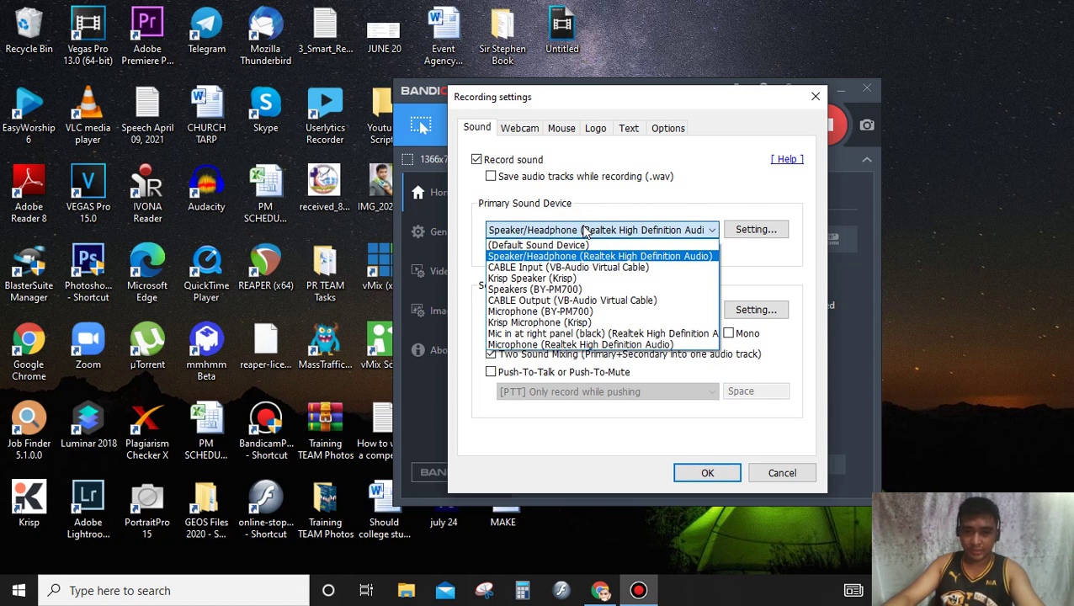
{"action": "left_click", "coordinate": [566, 256]}
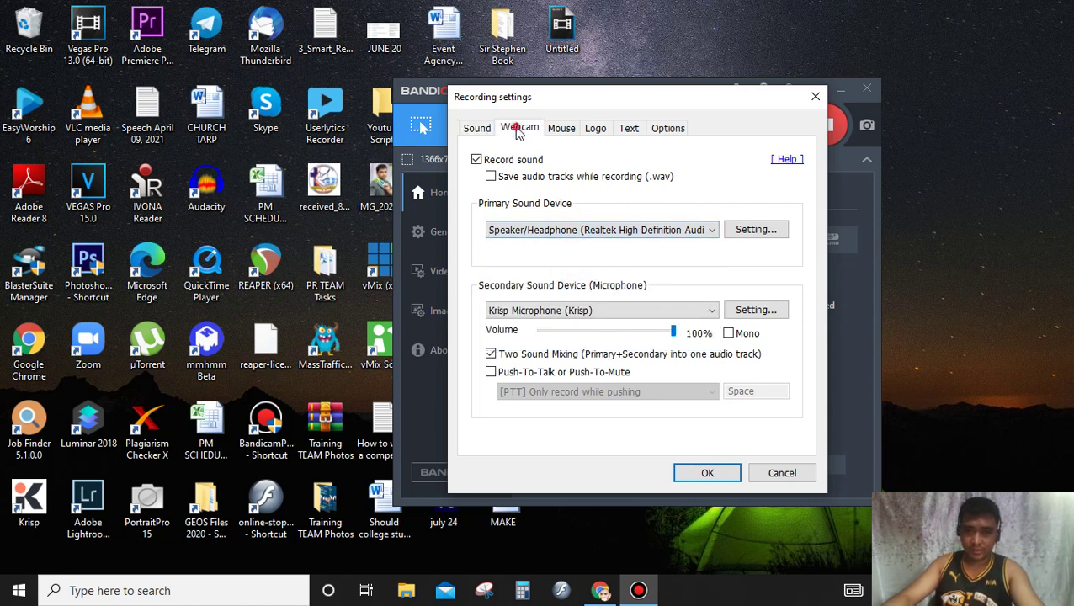
{"action": "left_click", "coordinate": [519, 128]}
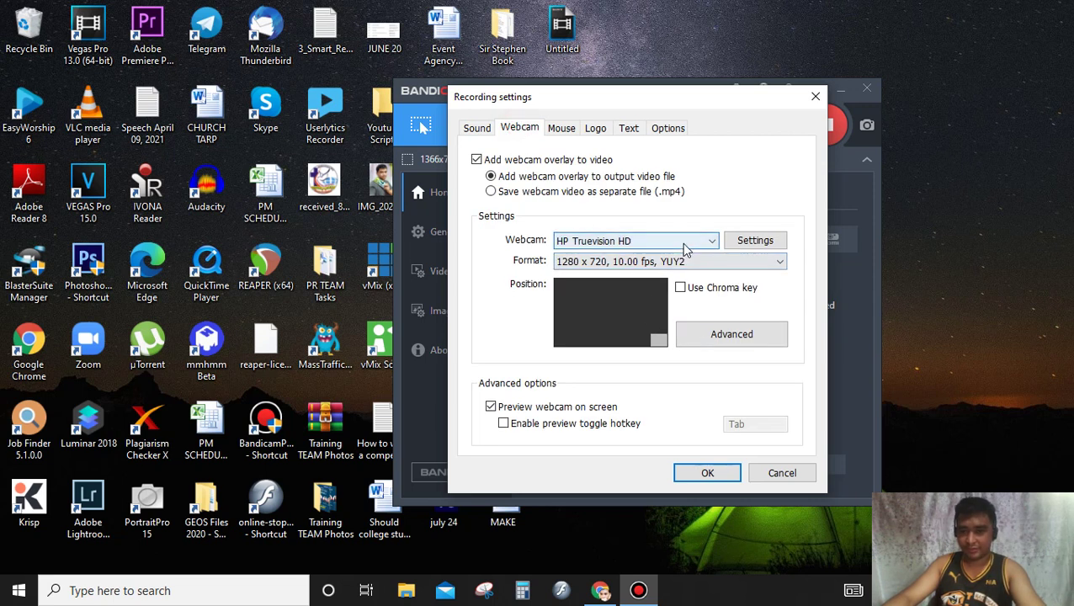
Turn on webcam chroma key, keep HP Truevision HD in advanced settings, and close recording settings.
{"action": "left_click", "coordinate": [680, 288]}
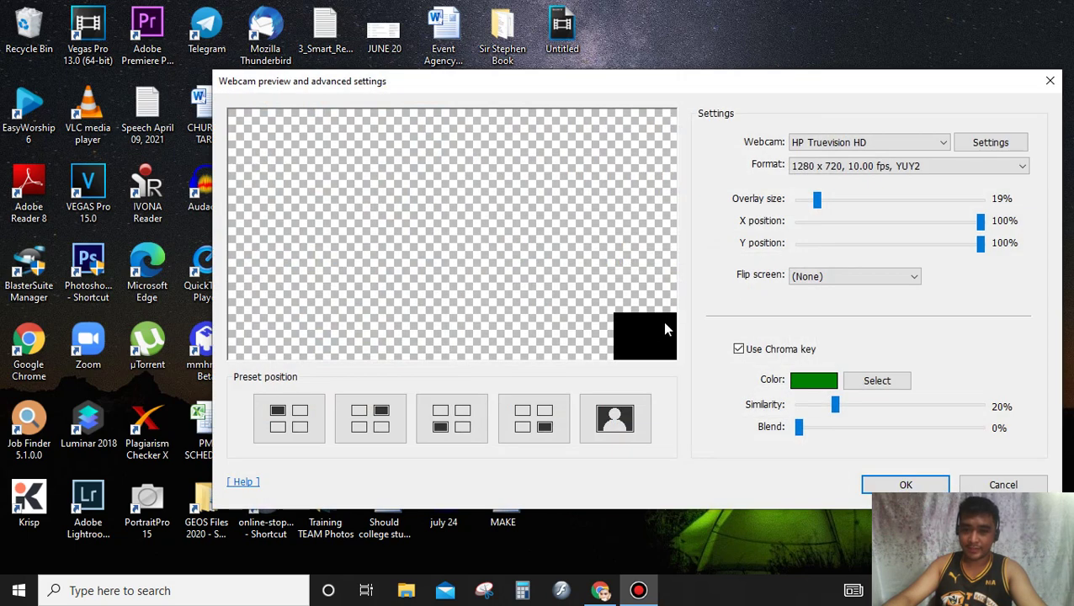
{"action": "left_click", "coordinate": [1050, 81]}
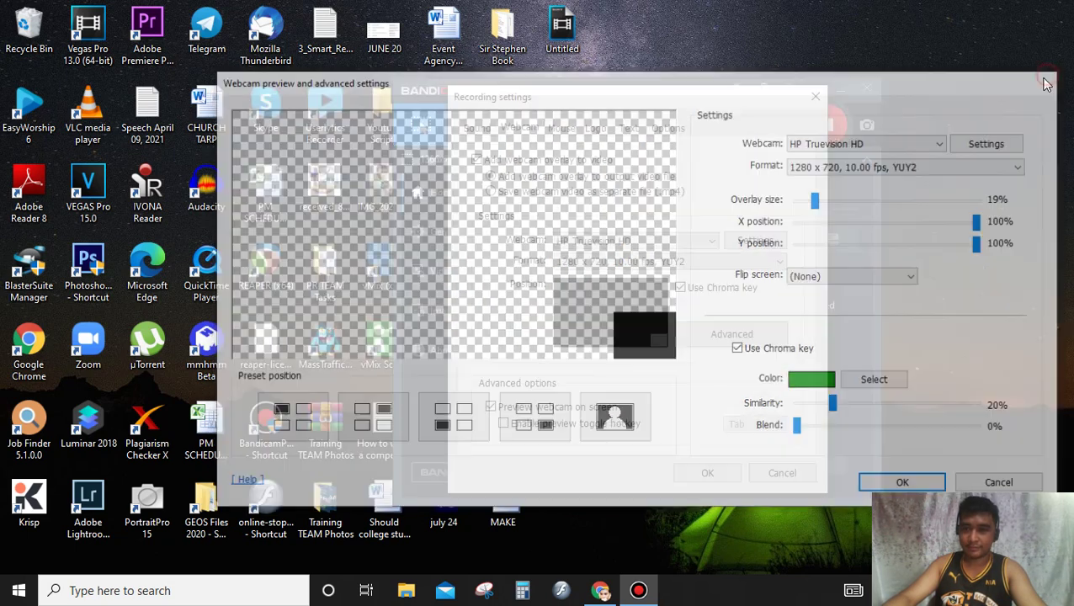
{"action": "left_click", "coordinate": [731, 330]}
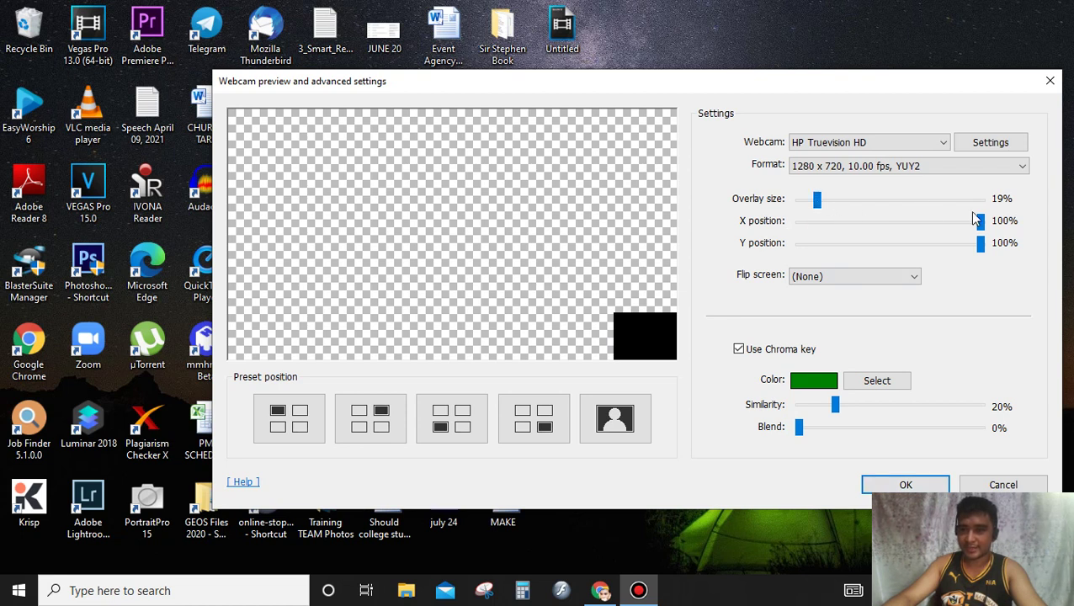
{"action": "left_click", "coordinate": [898, 144]}
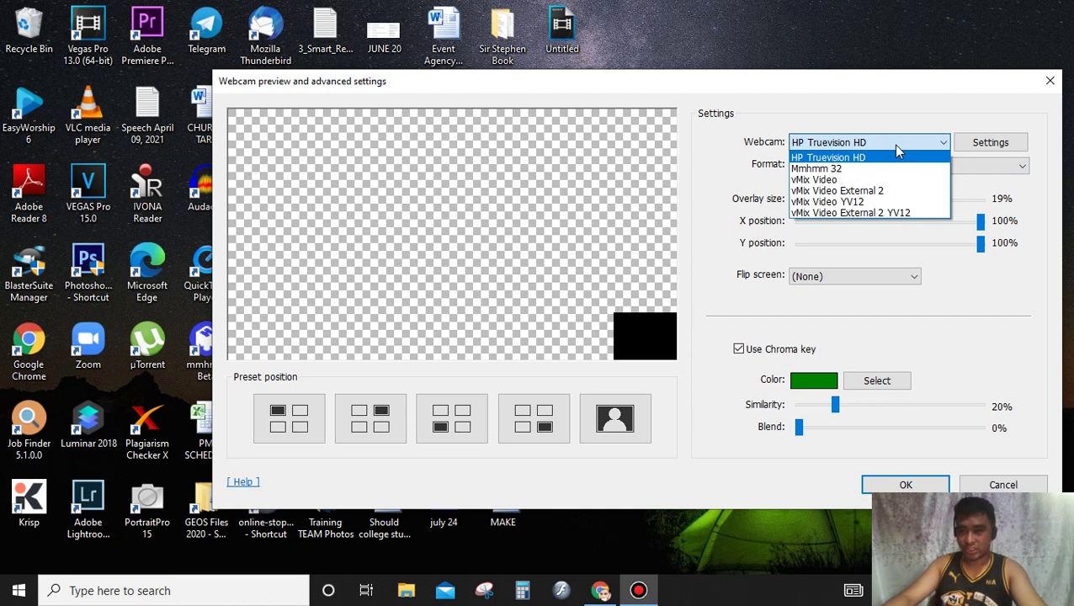
{"action": "left_click", "coordinate": [898, 483]}
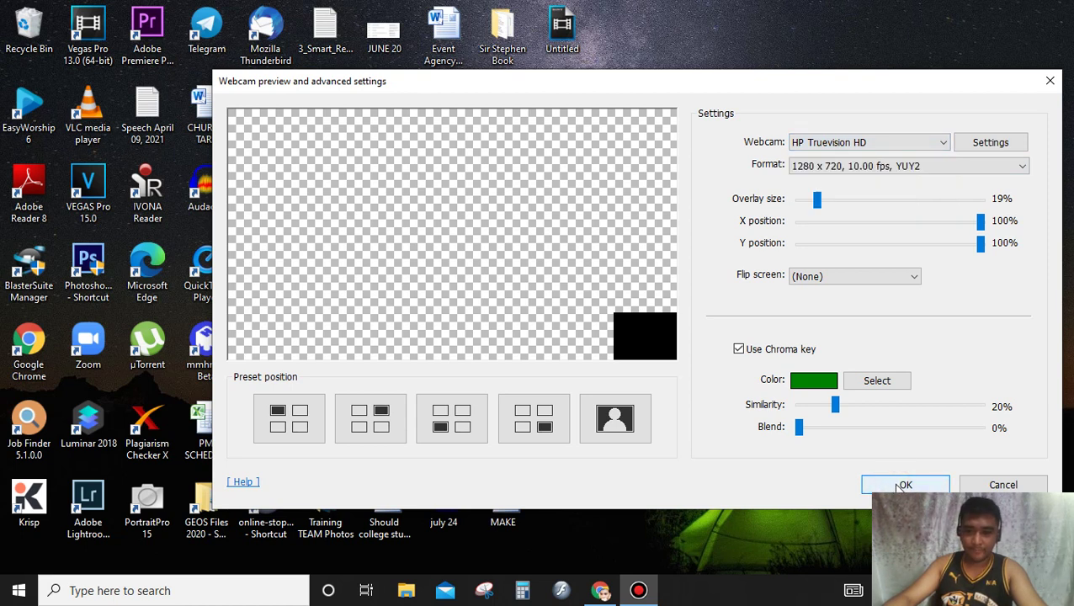
{"action": "left_click", "coordinate": [902, 485]}
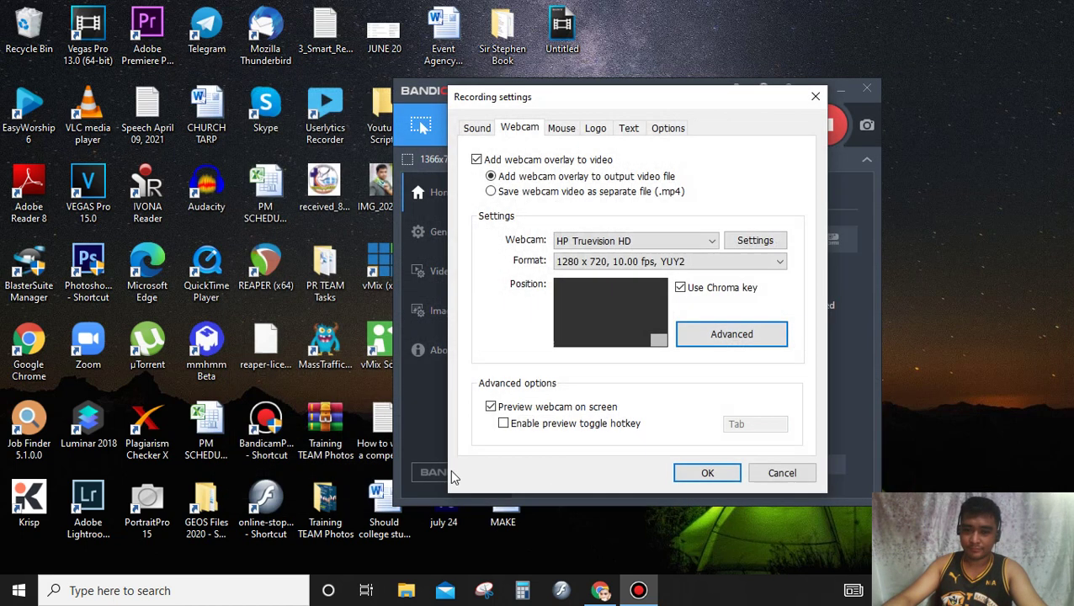
{"action": "left_click", "coordinate": [816, 96]}
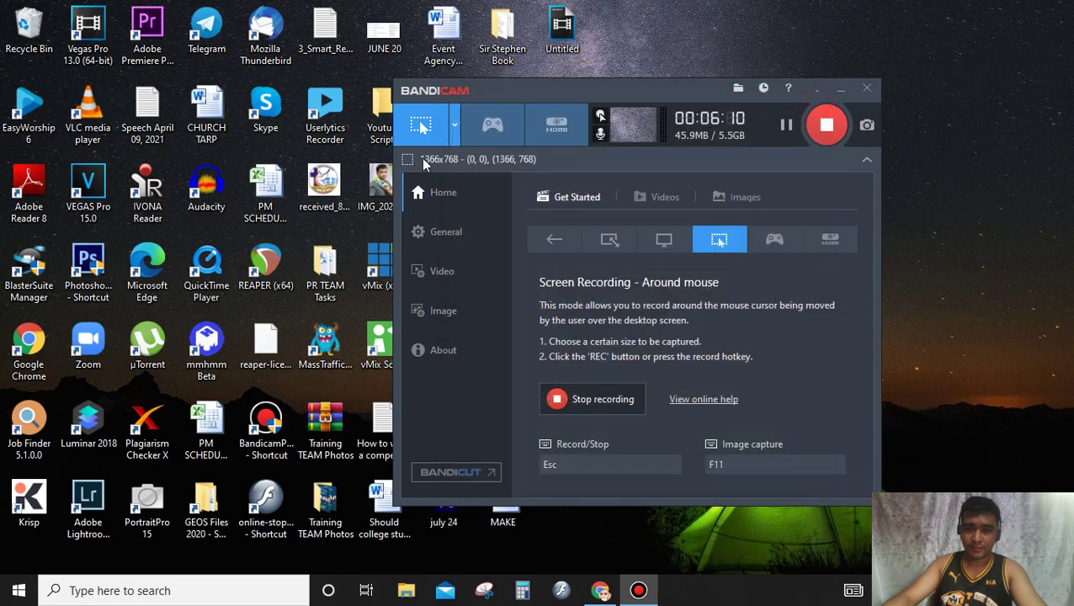
Look through the General, Home and Image pages in Bandicam's sidebar.
{"action": "left_click", "coordinate": [437, 239]}
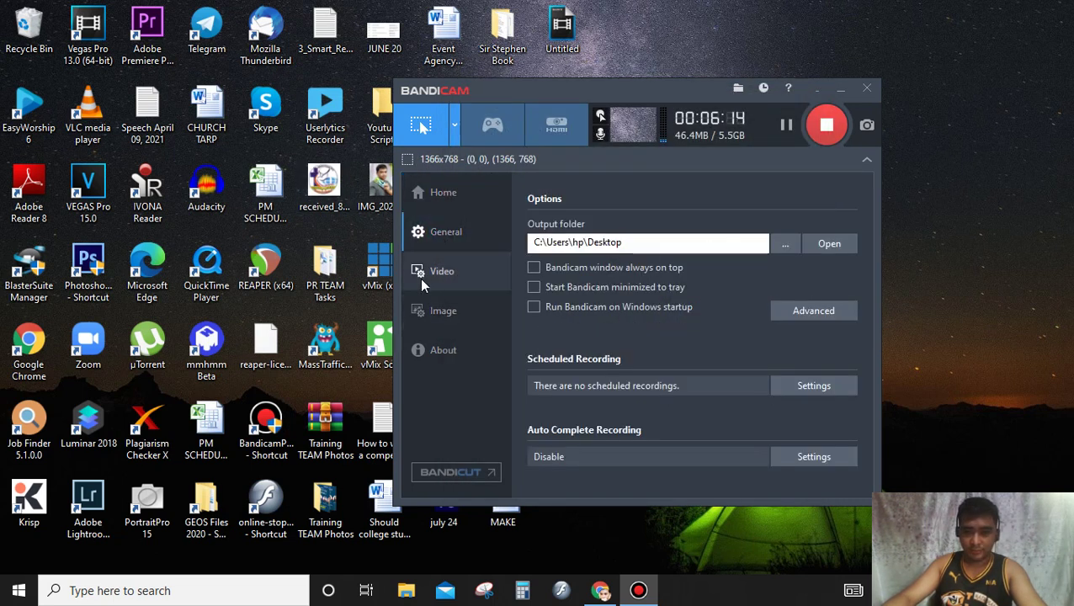
{"action": "left_click", "coordinate": [436, 192]}
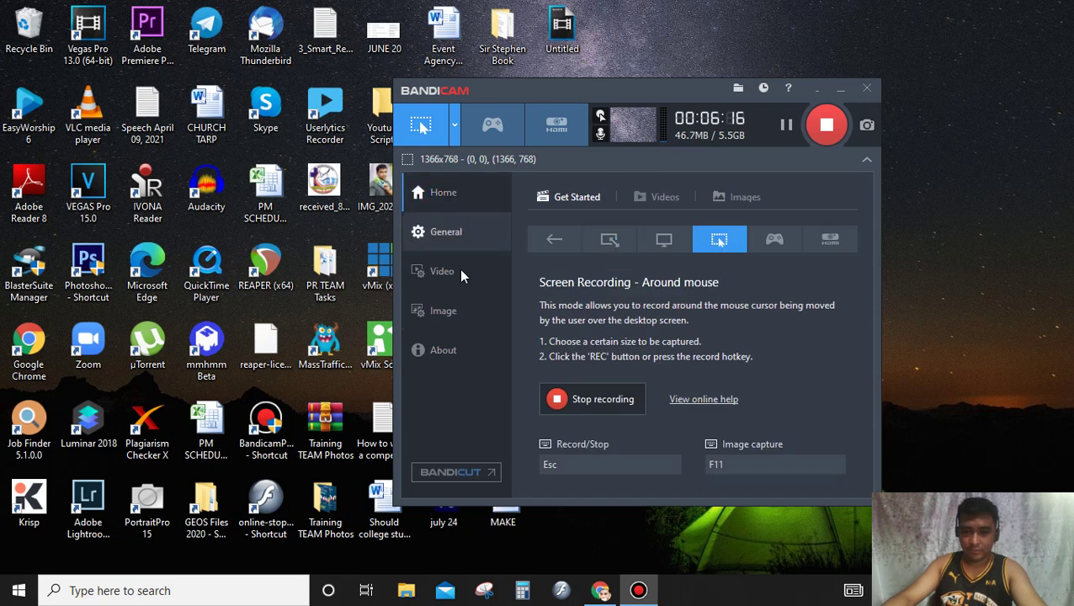
{"action": "left_click", "coordinate": [446, 311]}
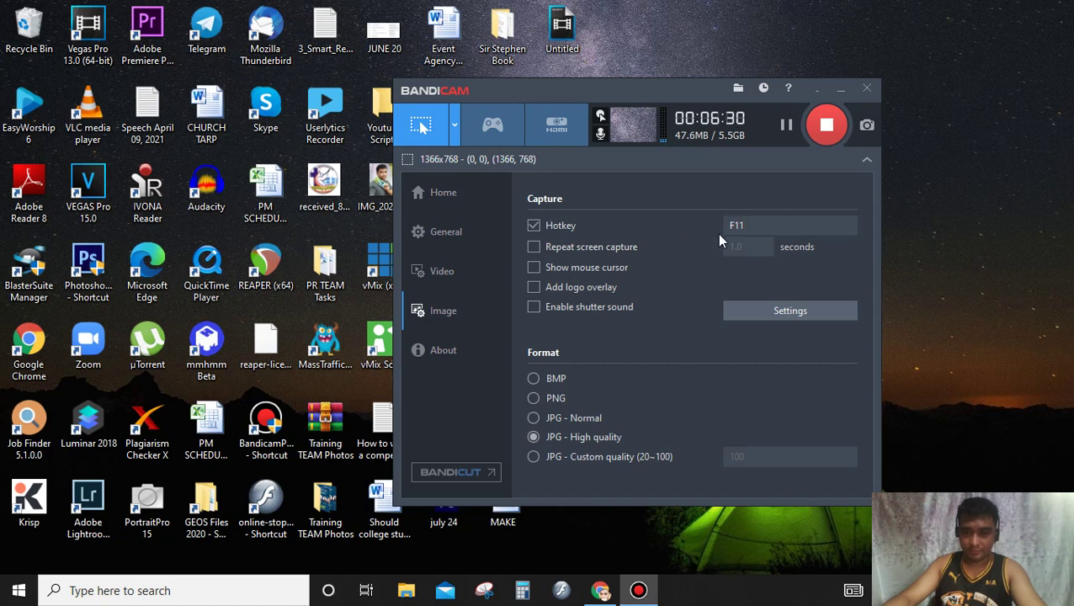
{"action": "left_click", "coordinate": [441, 196]}
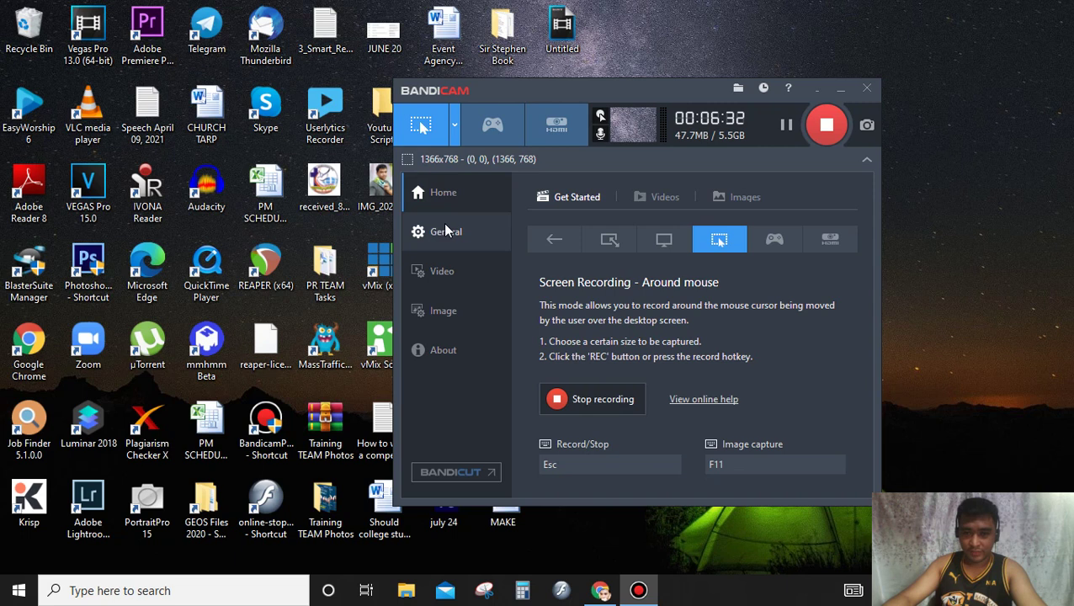
{"action": "left_click", "coordinate": [446, 231]}
Check the Esc record/stop hotkey on the Video page, decline Game Recording Mode, and return Home.
{"action": "left_click", "coordinate": [453, 270]}
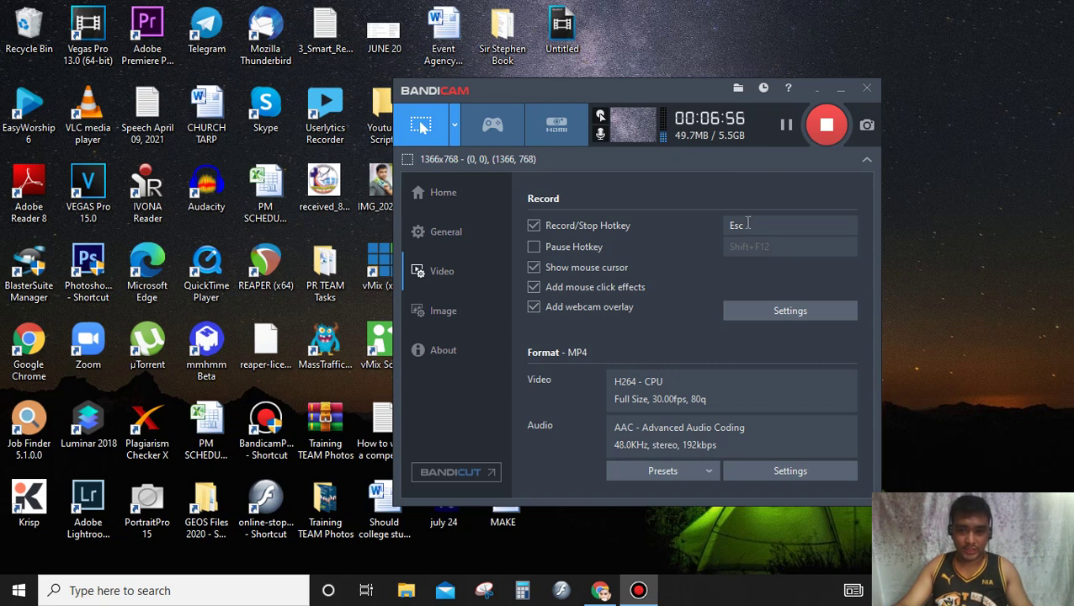
{"action": "left_click_drag", "start_coordinate": [748, 223], "coordinate": [733, 219]}
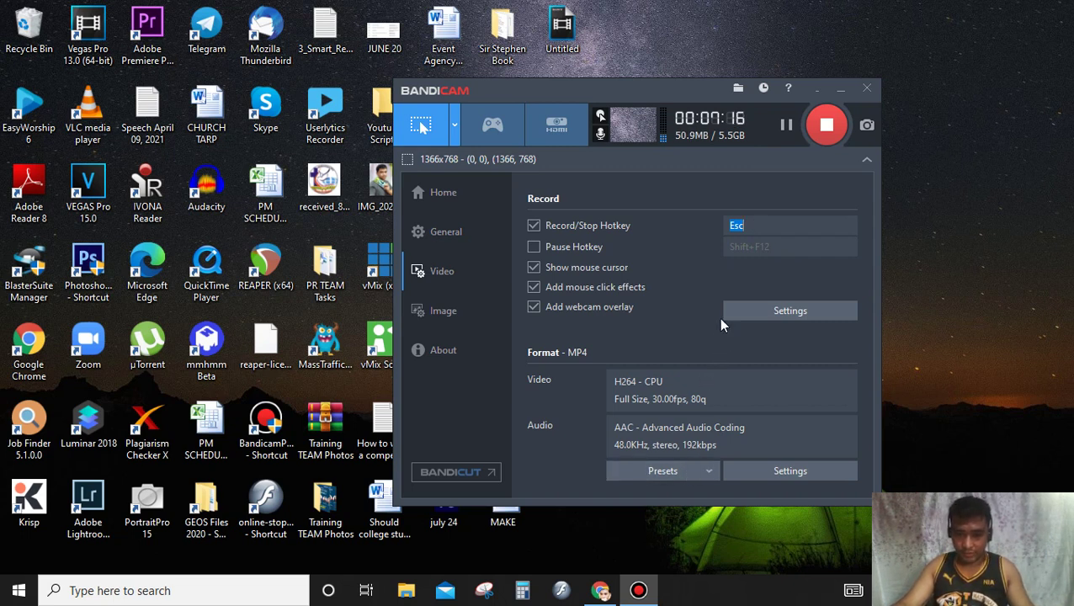
{"action": "left_click", "coordinate": [492, 125]}
{"action": "left_click", "coordinate": [748, 335]}
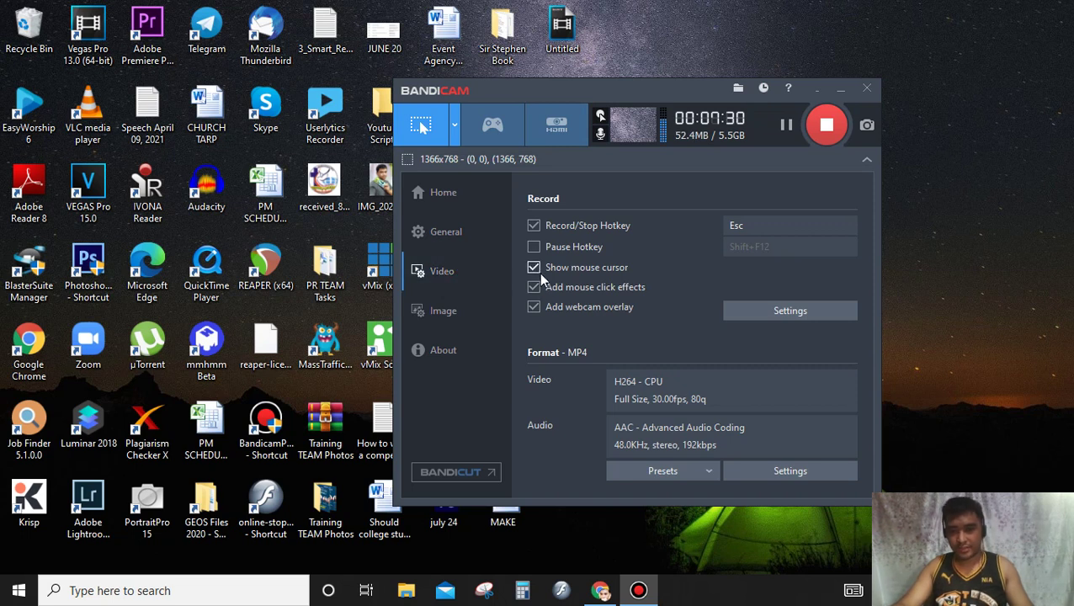
{"action": "left_click", "coordinate": [466, 194]}
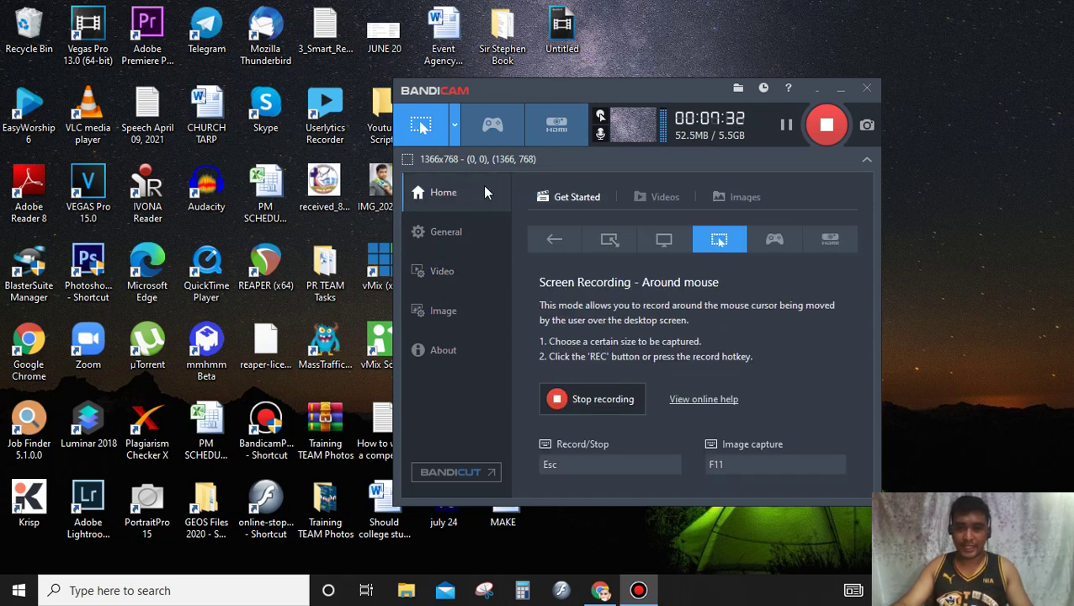
Minimize Bandicam, return to Chrome, and browse the download page listing version 5.2.1.1860.
{"action": "left_click", "coordinate": [842, 89]}
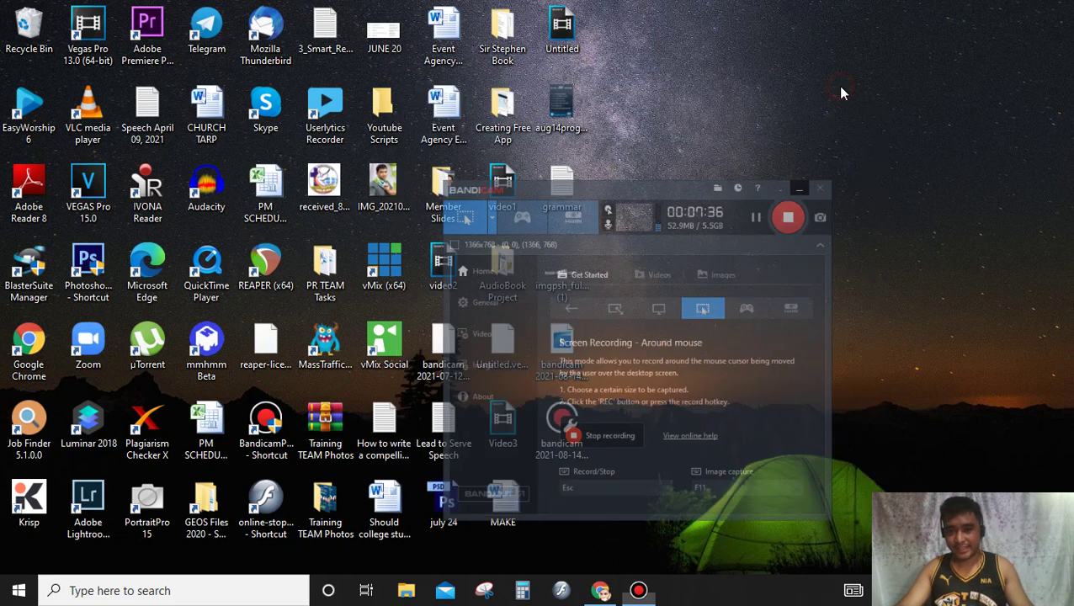
{"action": "left_click", "coordinate": [600, 591]}
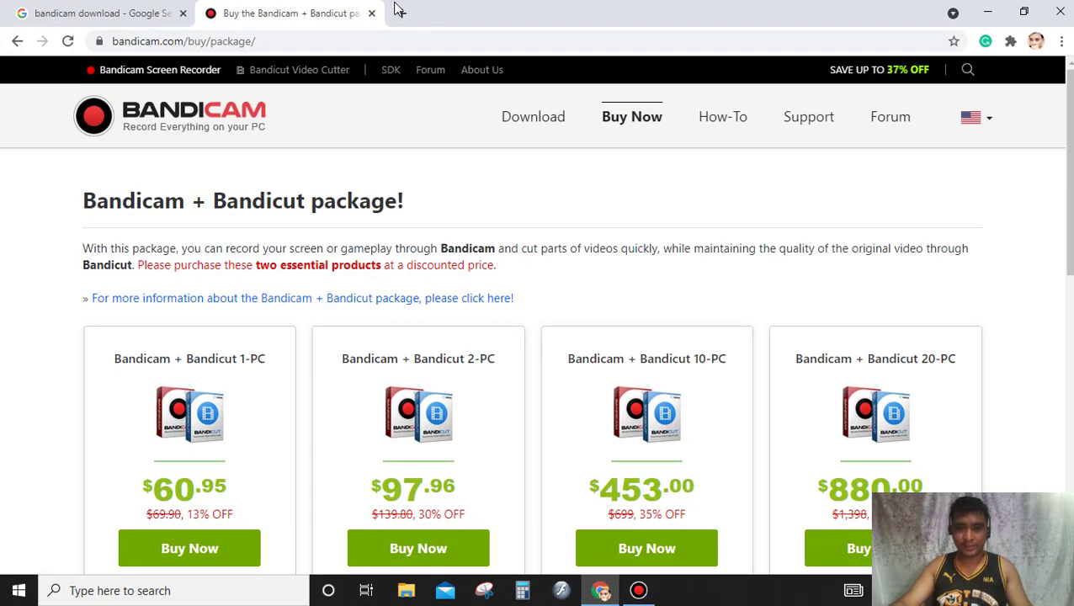
{"action": "left_click", "coordinate": [515, 123]}
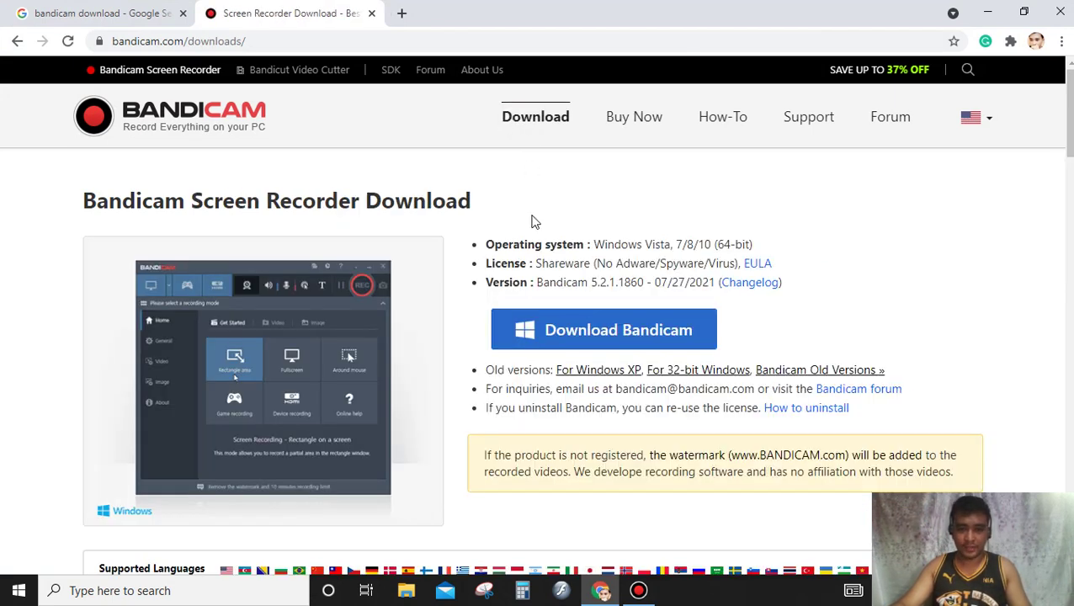
{"action": "scroll", "coordinate": [532, 220], "scroll_direction": "down", "scroll_amount": 2}
{"action": "scroll", "coordinate": [526, 244], "scroll_direction": "down", "scroll_amount": 5}
{"action": "scroll", "coordinate": [520, 266], "scroll_direction": "up", "scroll_amount": 6}
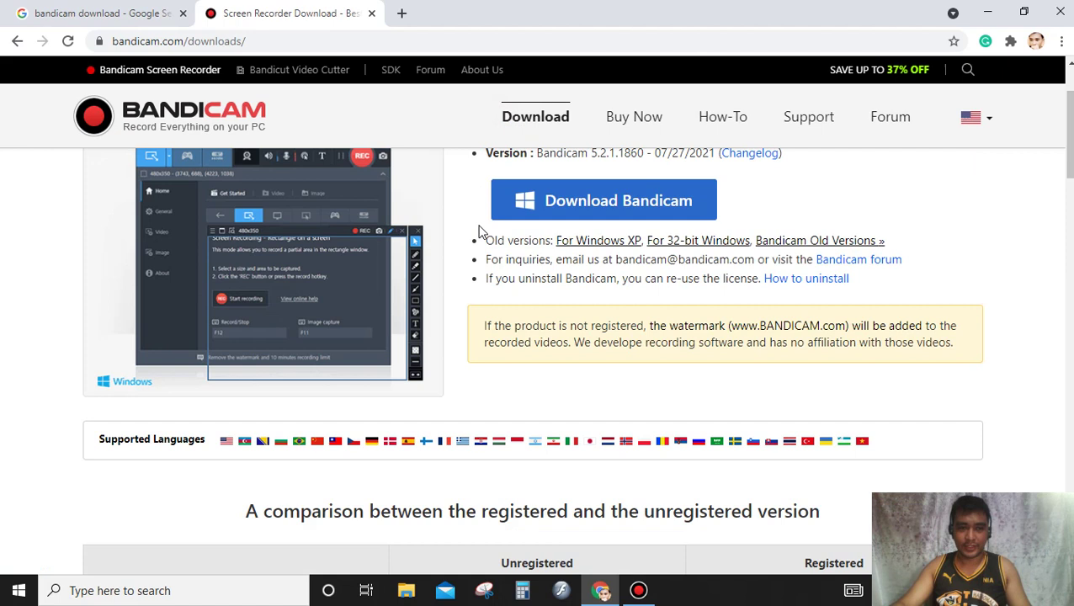